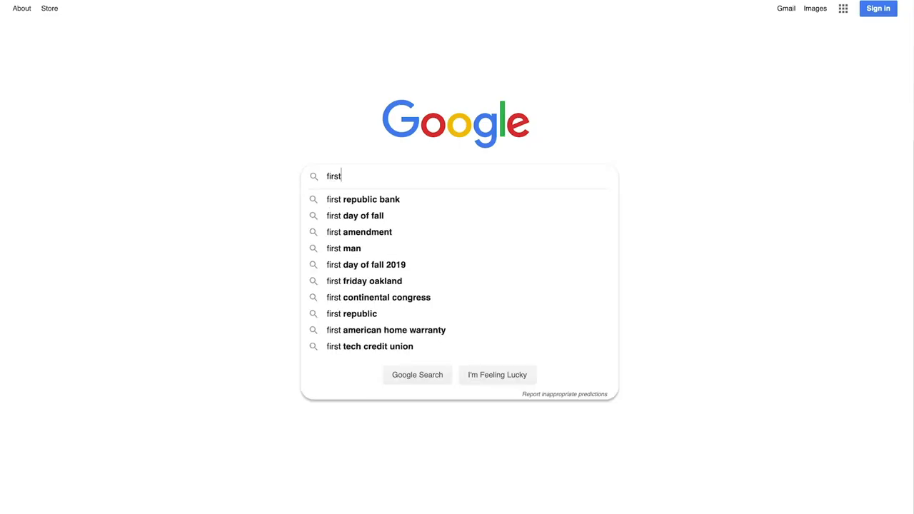
# Search Google for "first day of fall".
pyautogui.write('day of fall')
pyautogui.press('Return')
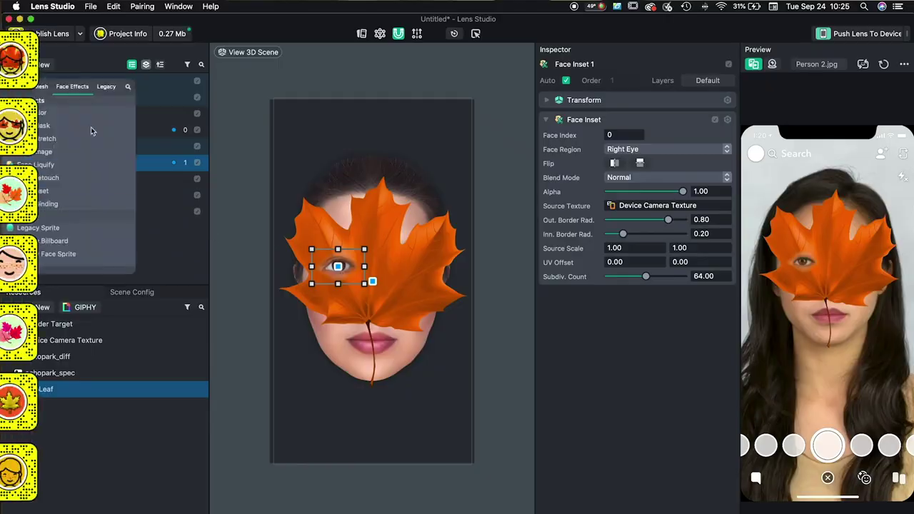
# In Lens Studio, push the orange leaf face lens to the paired device.
pyautogui.click(416, 338)
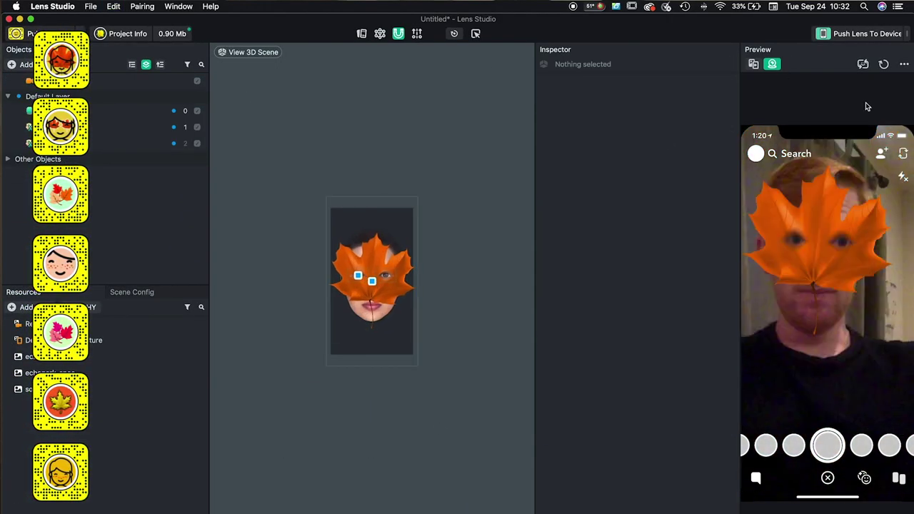
pyautogui.click(860, 34)
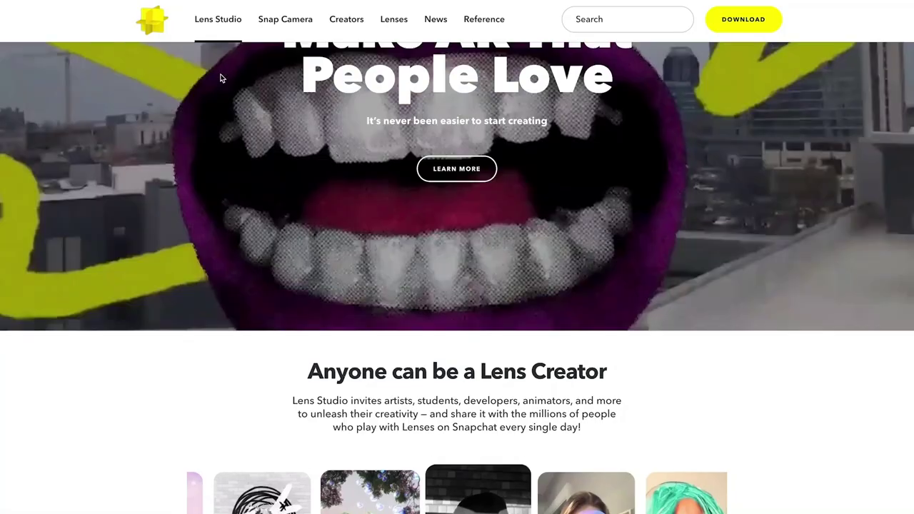
# Look over the Lens Studio website, open its download page and review the system requirements and license agreement.
pyautogui.scroll(3, 220, 75)
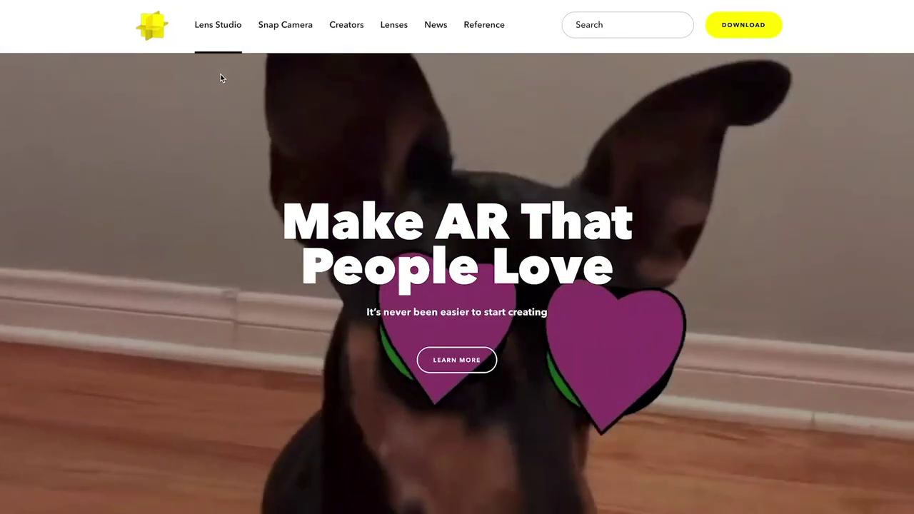
pyautogui.scroll(-3, 220, 77)
pyautogui.scroll(-6, 220, 78)
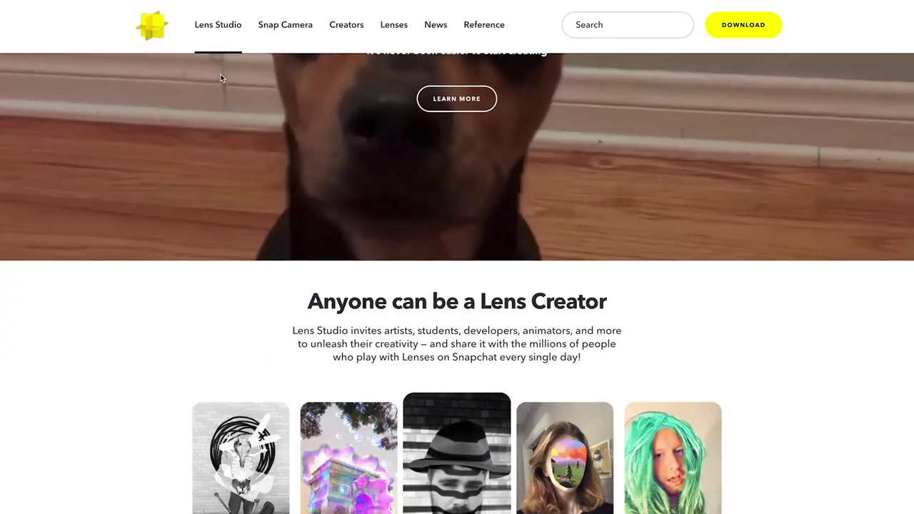
pyautogui.scroll(-5, 221, 77)
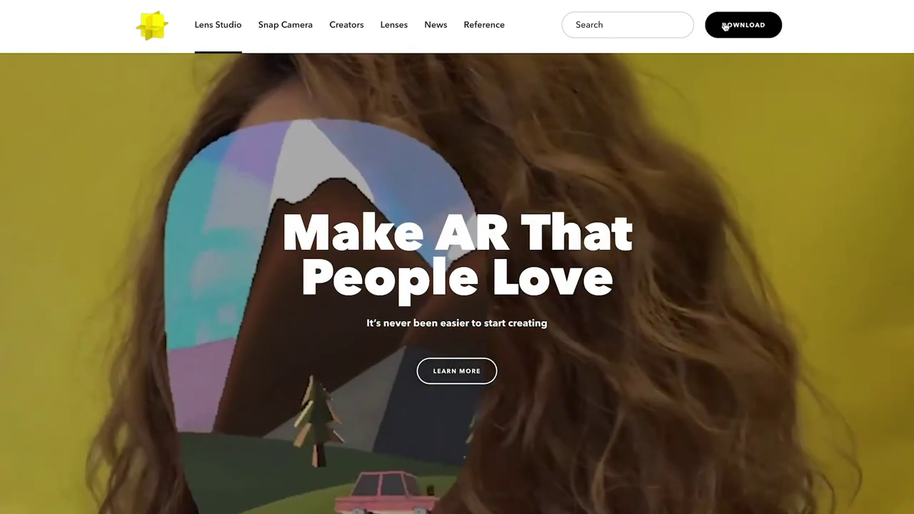
pyautogui.click(721, 25)
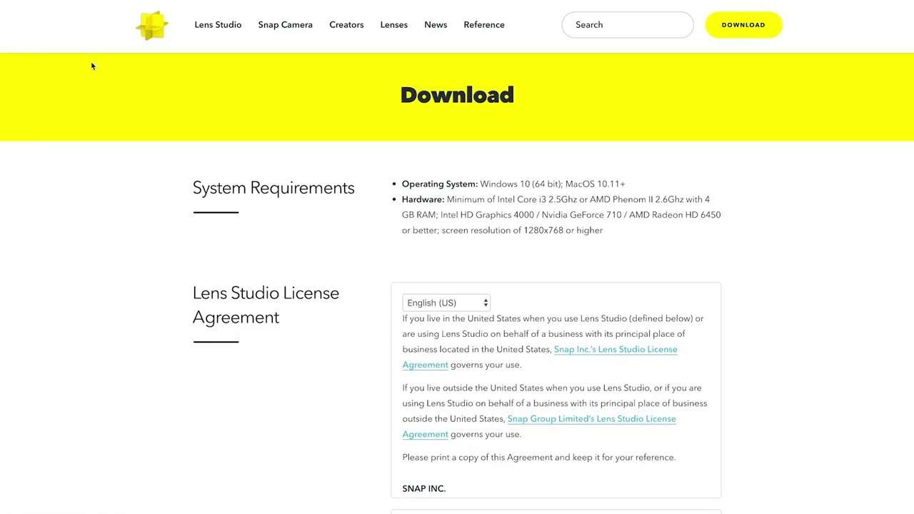
pyautogui.scroll(-5, 95, 149)
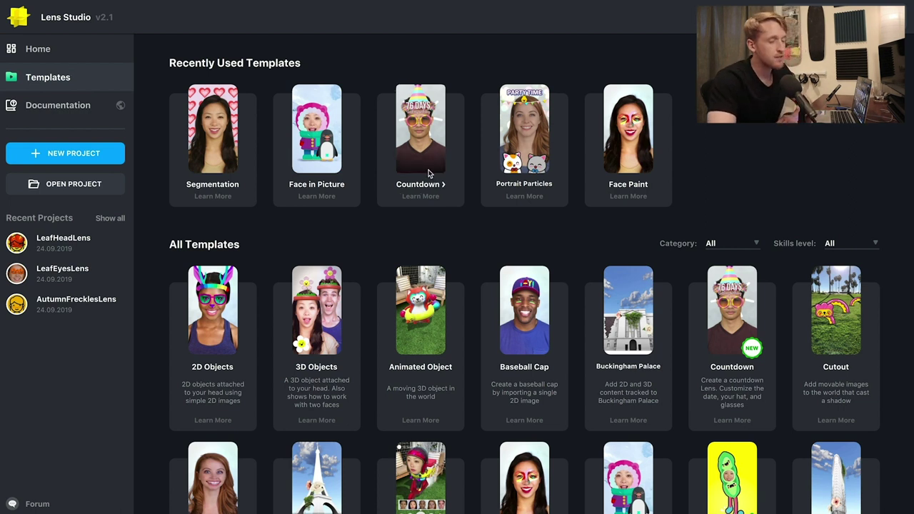
# Look through the gallery of lens templates in Lens Studio.
pyautogui.scroll(-2, 429, 174)
pyautogui.scroll(-4, 460, 198)
pyautogui.scroll(-4, 528, 223)
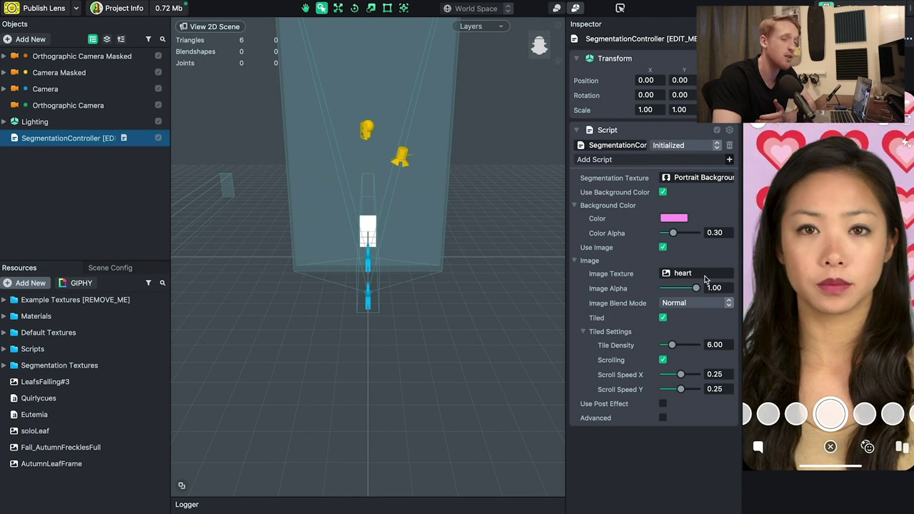
# Replace the heart image texture of the segmentation background with LeafsFalling#3.
pyautogui.click(687, 275)
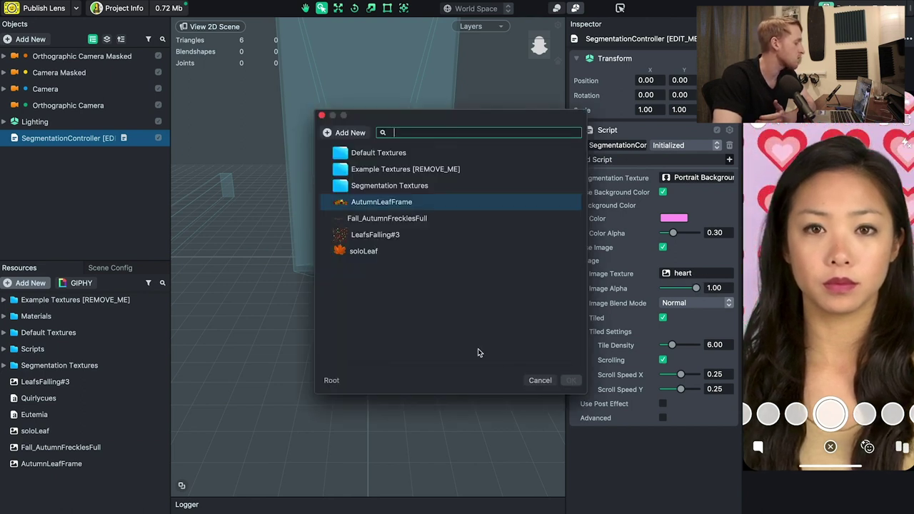
pyautogui.click(537, 380)
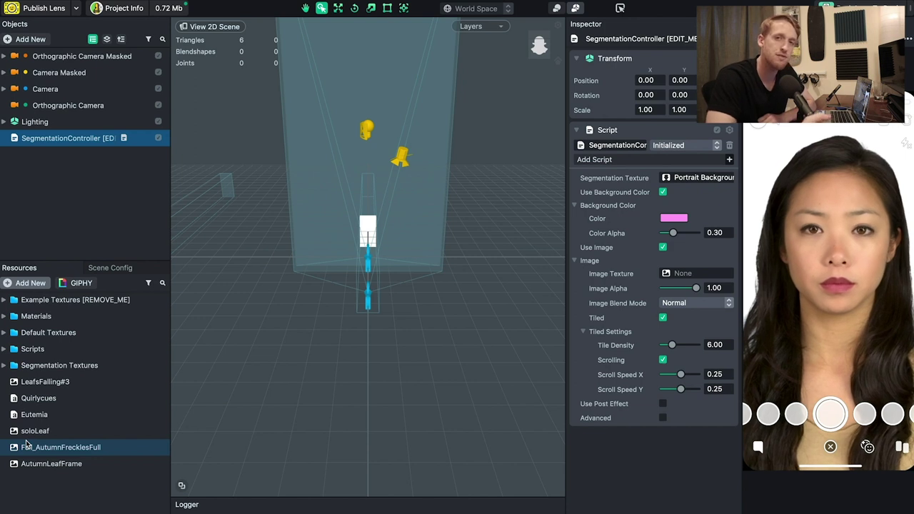
pyautogui.click(40, 386)
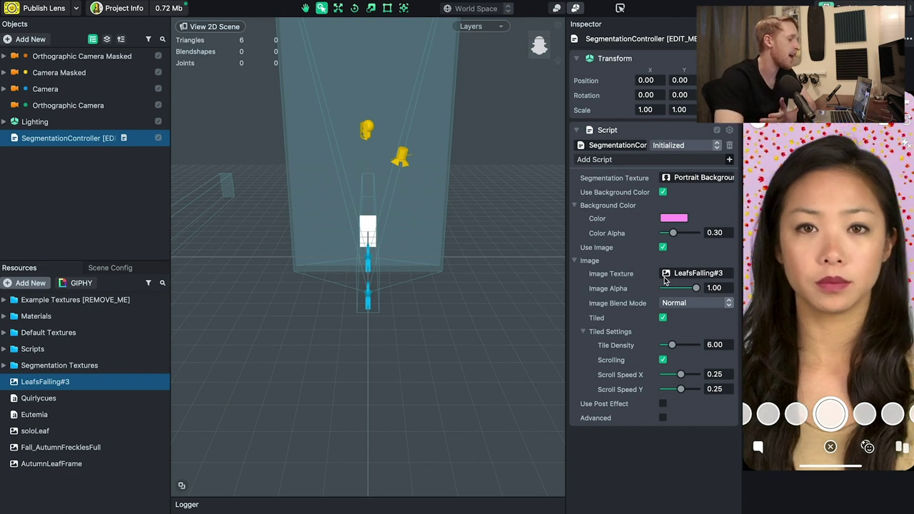
# Change the segmentation background color from pink to a light orange.
pyautogui.click(674, 219)
pyautogui.click(71, 364)
pyautogui.click(84, 347)
pyautogui.click(95, 487)
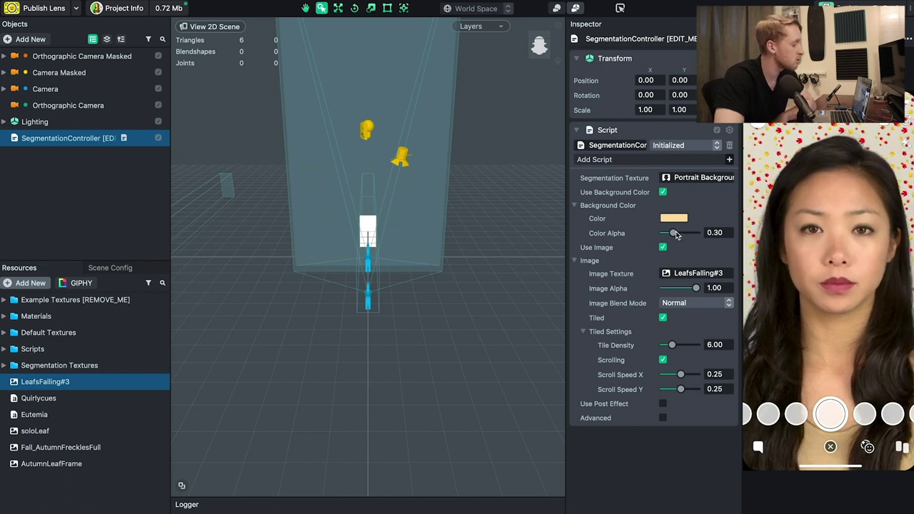
# Set the background color alpha to 0.23 while checking the effect in the restarted webcam preview.
pyautogui.moveTo(675, 235); pyautogui.dragTo(694, 234)
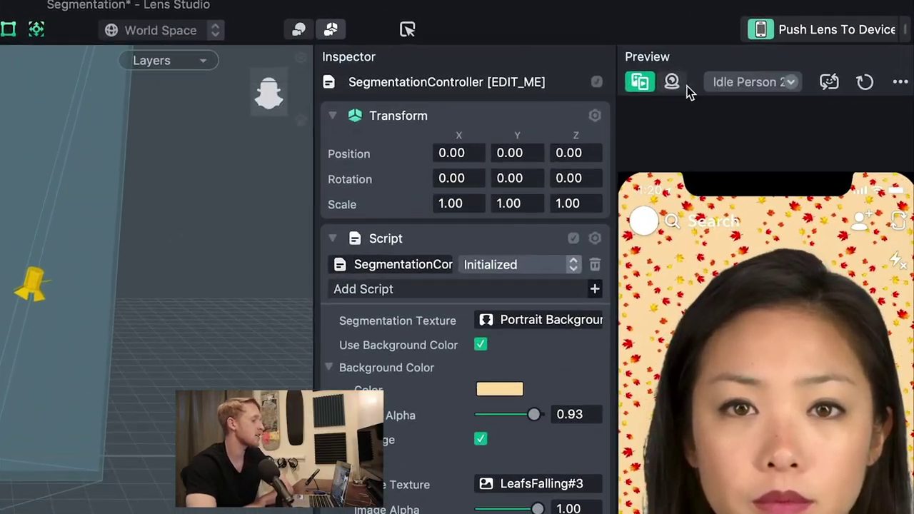
pyautogui.click(675, 80)
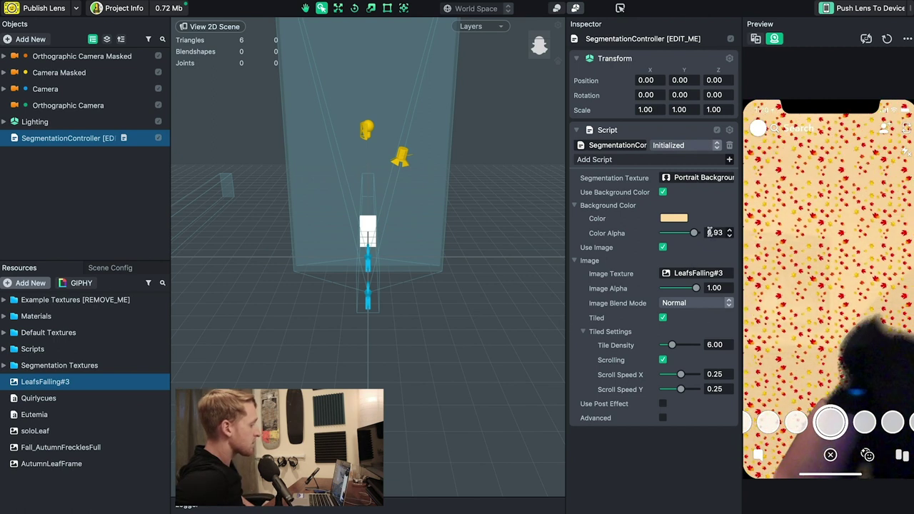
pyautogui.moveTo(694, 235); pyautogui.dragTo(679, 234)
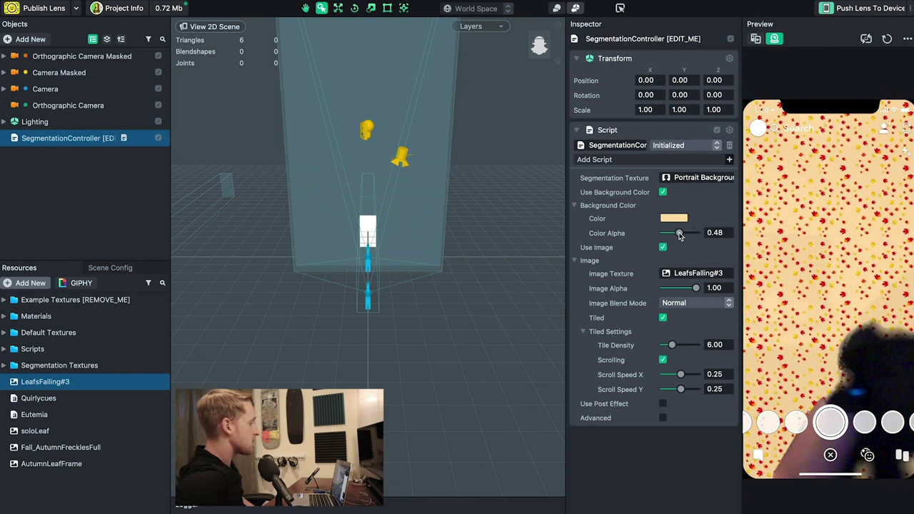
pyautogui.click(886, 38)
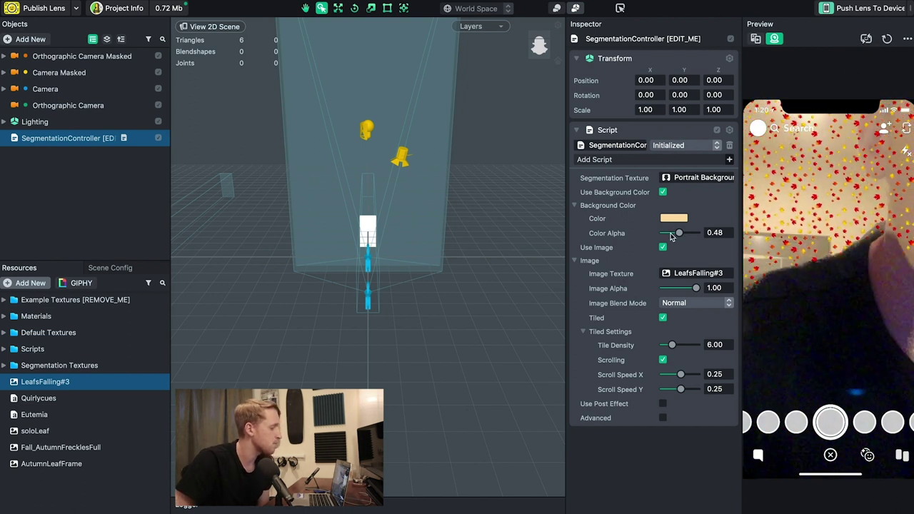
pyautogui.moveTo(679, 233); pyautogui.dragTo(672, 237)
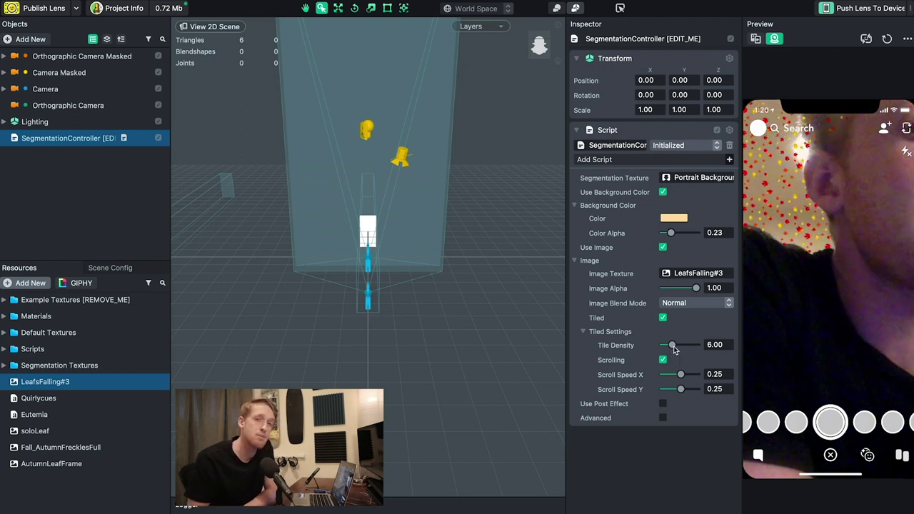
# Configure the tiled leaf background with tile density 1.00, scroll speed X 0.20 and scroll speed Y 0.30.
pyautogui.moveTo(674, 348); pyautogui.dragTo(694, 346)
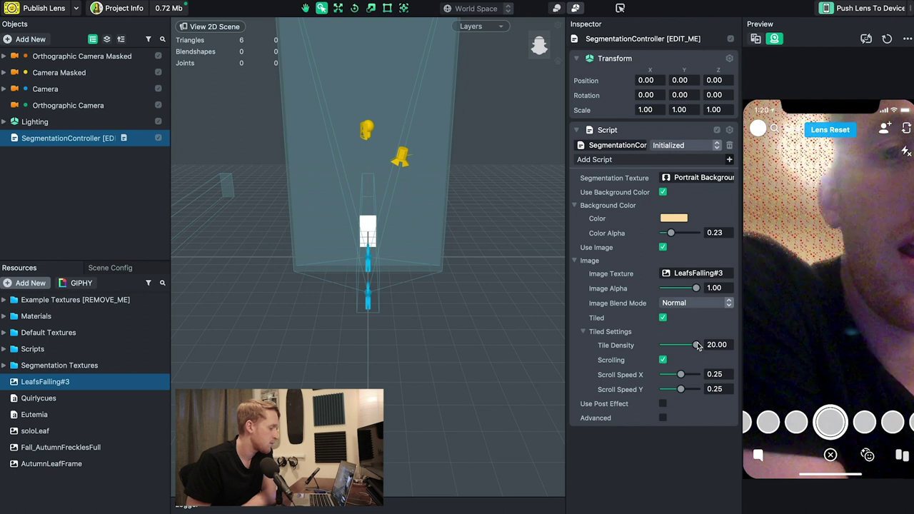
pyautogui.moveTo(684, 347); pyautogui.dragTo(672, 348)
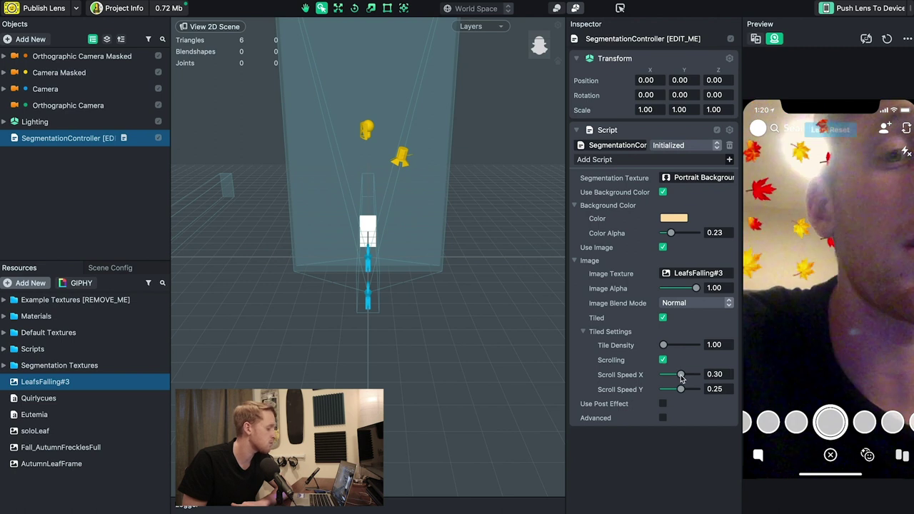
pyautogui.click(680, 375)
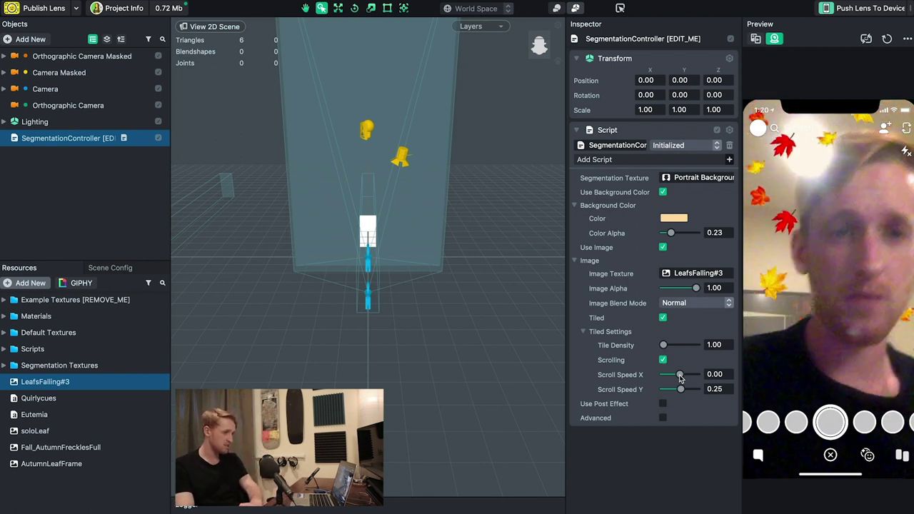
pyautogui.click(679, 389)
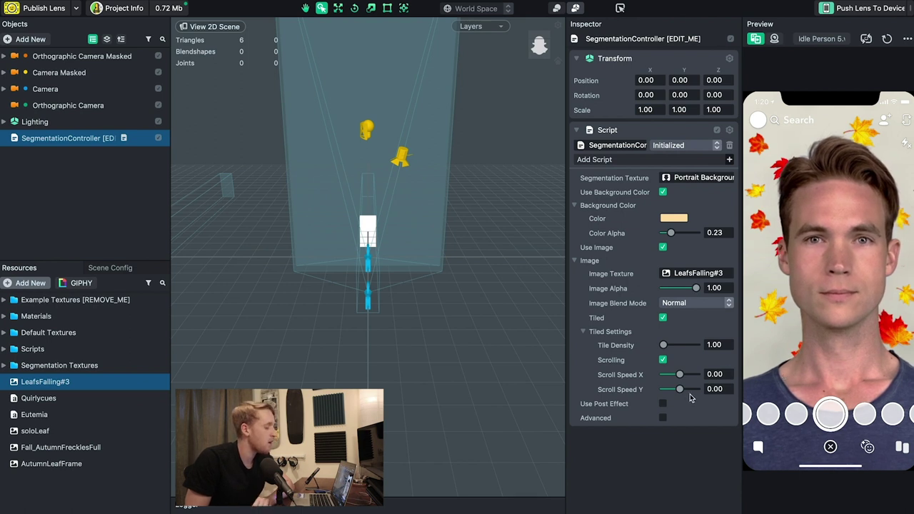
pyautogui.moveTo(679, 389); pyautogui.dragTo(681, 390)
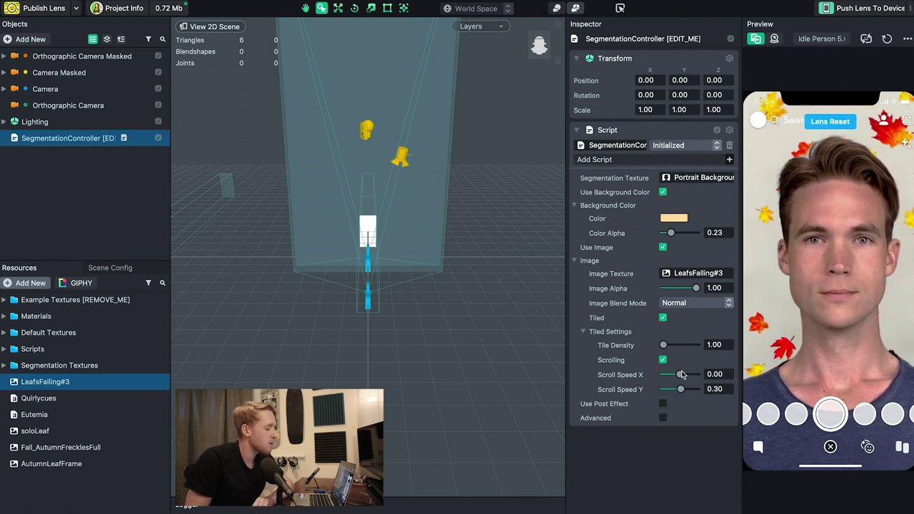
pyautogui.moveTo(683, 376); pyautogui.dragTo(681, 376)
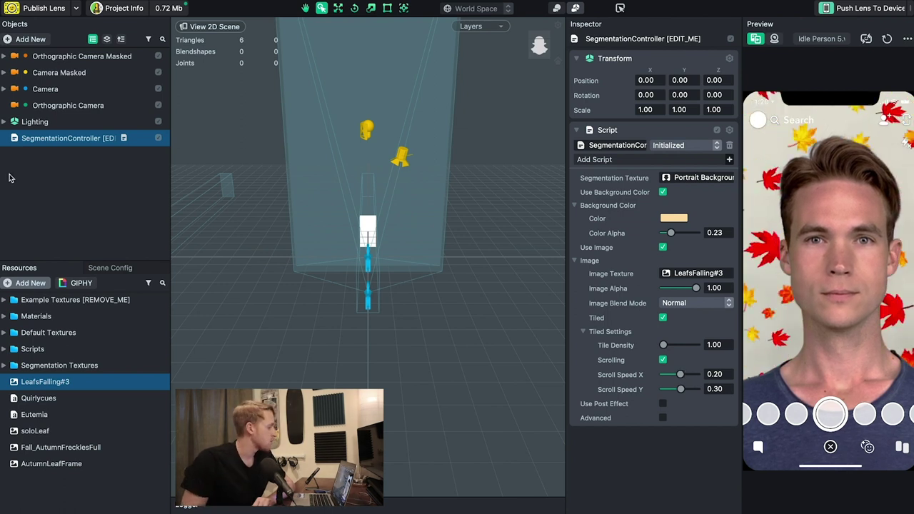
# Add a Face Retouch effect and a Head Binding with an image to the scene.
pyautogui.click(78, 199)
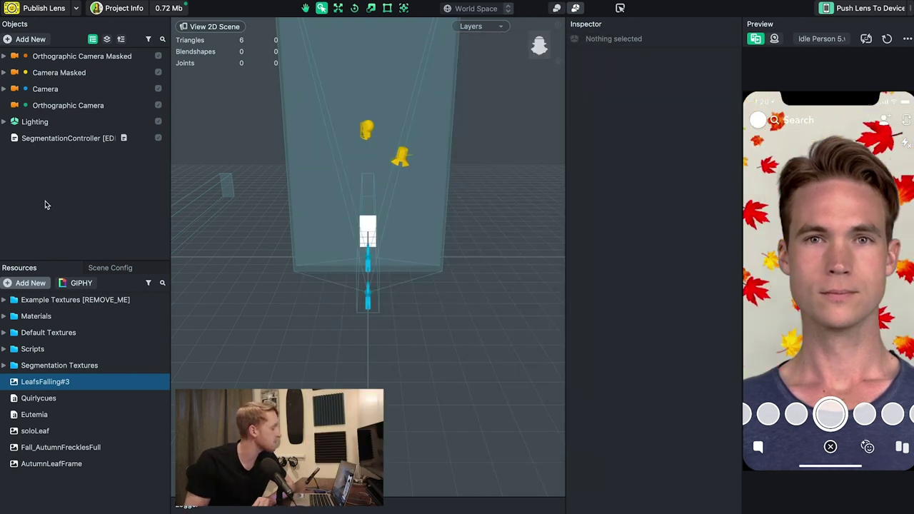
pyautogui.click(12, 42)
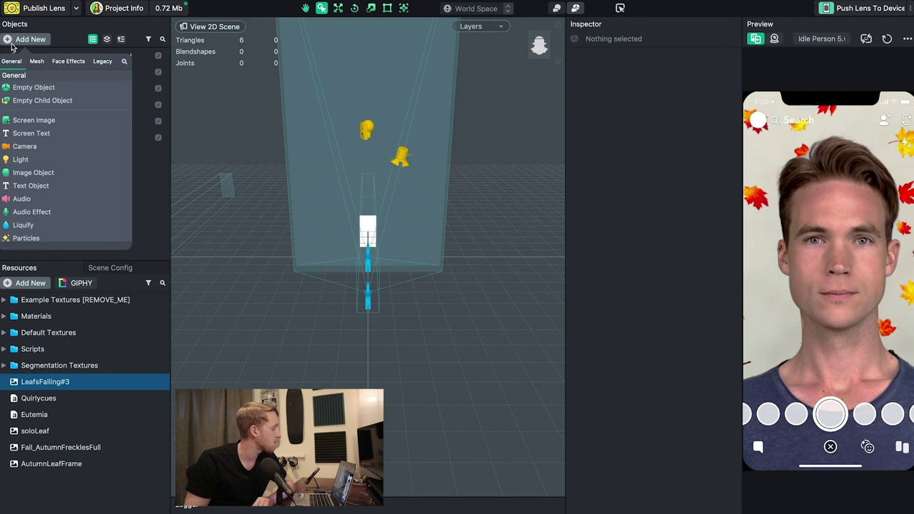
pyautogui.click(66, 62)
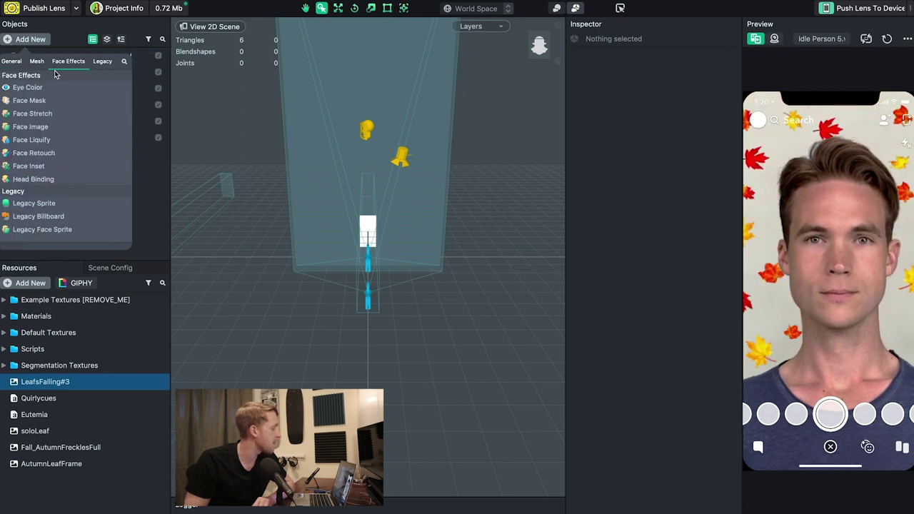
pyautogui.scroll(-2, 39, 121)
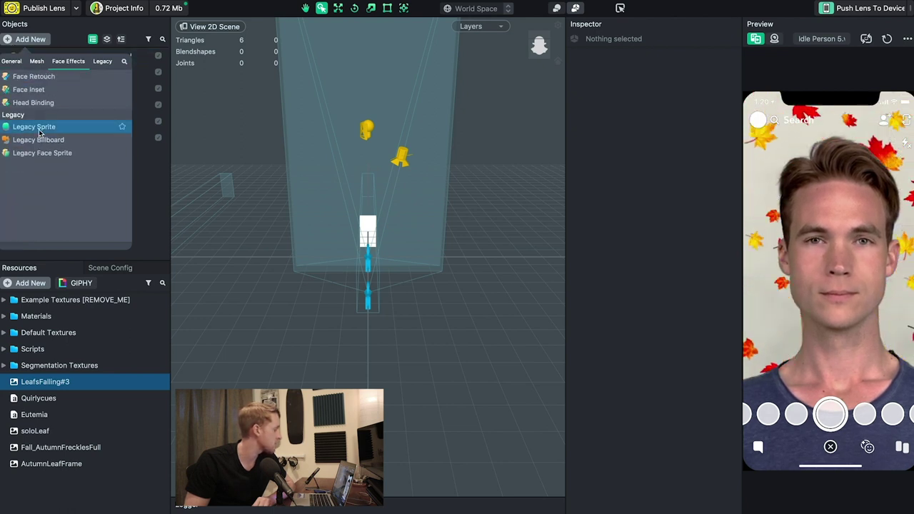
pyautogui.click(42, 87)
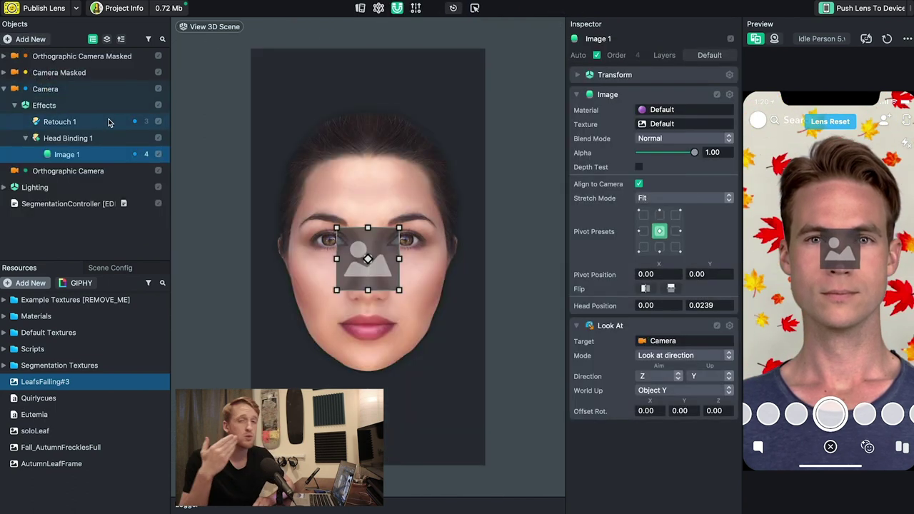
# Place the head-bound image over one eye, duplicate it and position the copy over the other eye.
pyautogui.moveTo(386, 238); pyautogui.dragTo(412, 224)
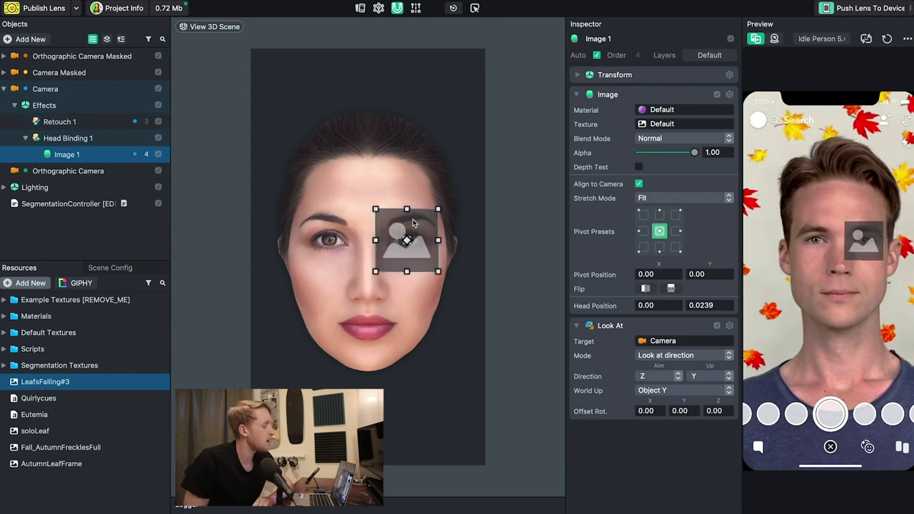
pyautogui.rightClick(62, 157)
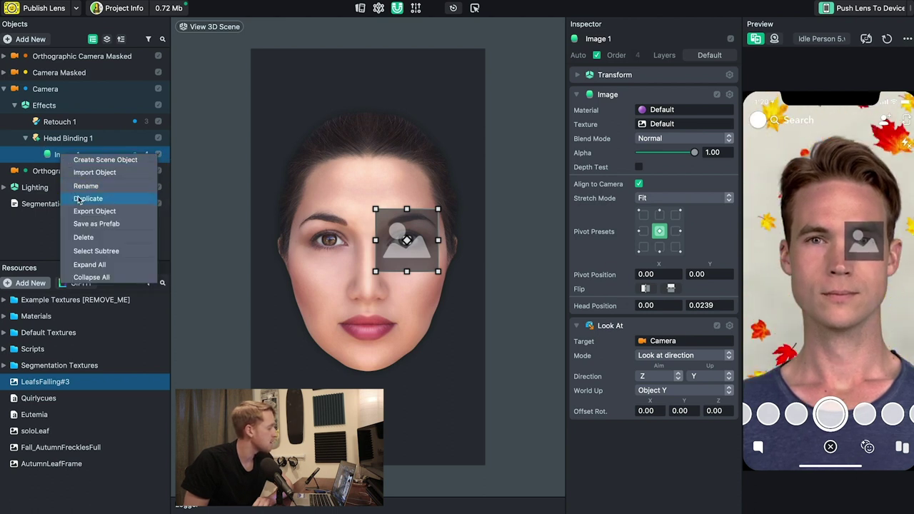
pyautogui.click(88, 199)
pyautogui.moveTo(395, 226); pyautogui.dragTo(349, 232)
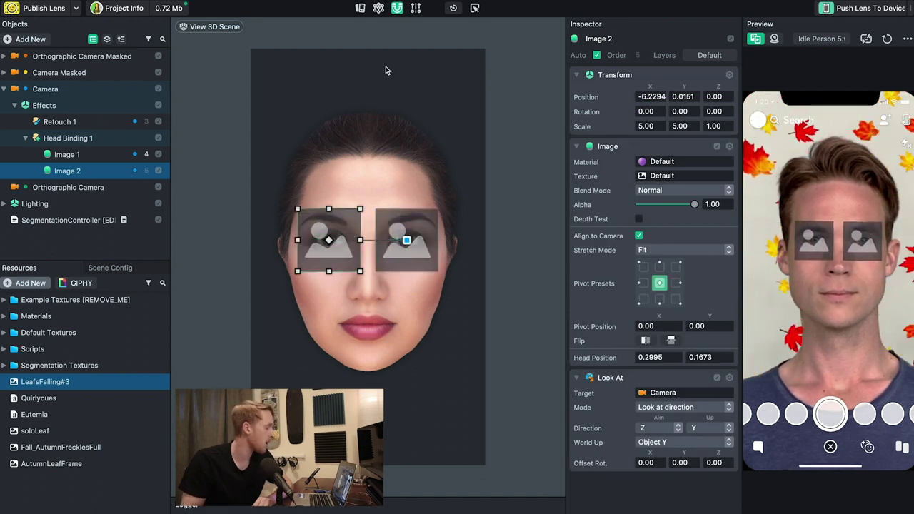
# Assign the soloLeaf texture to both images covering the eyes.
pyautogui.click(29, 432)
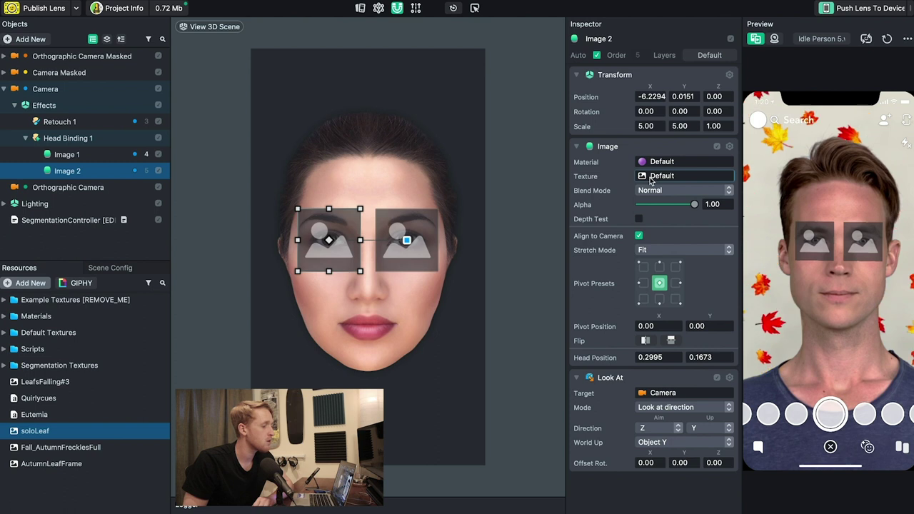
pyautogui.moveTo(651, 181); pyautogui.dragTo(650, 181)
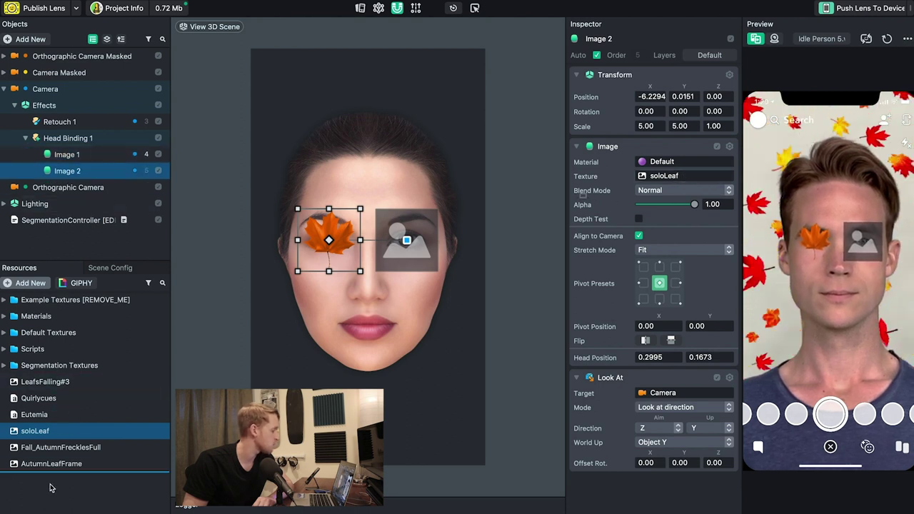
pyautogui.click(67, 154)
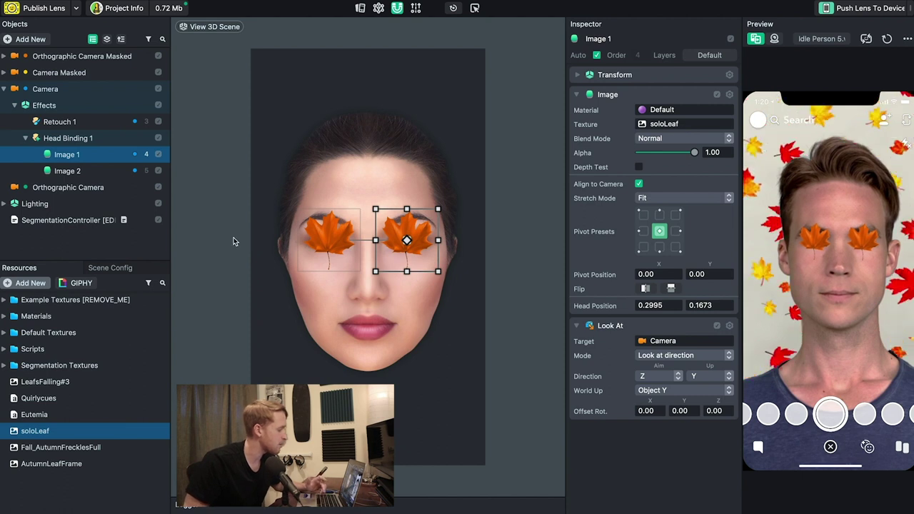
# Enlarge both leaf images on the face to matching sizes and center each one over its eye.
pyautogui.moveTo(439, 209); pyautogui.dragTo(460, 185)
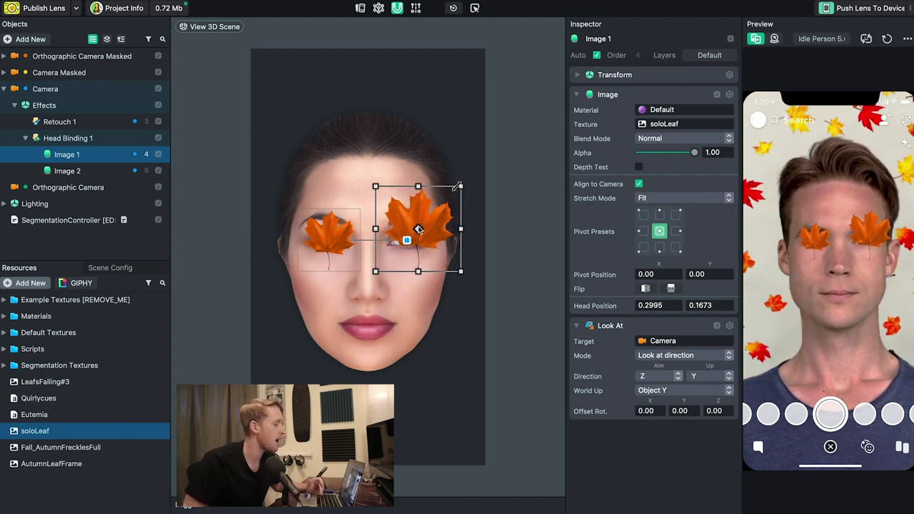
pyautogui.moveTo(406, 240); pyautogui.dragTo(406, 239)
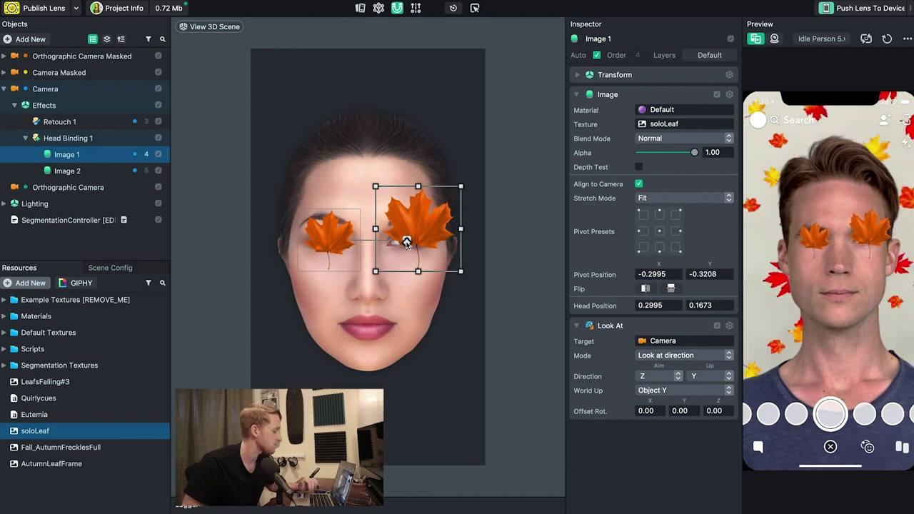
pyautogui.click(325, 235)
pyautogui.moveTo(299, 207); pyautogui.dragTo(275, 195)
pyautogui.click(443, 201)
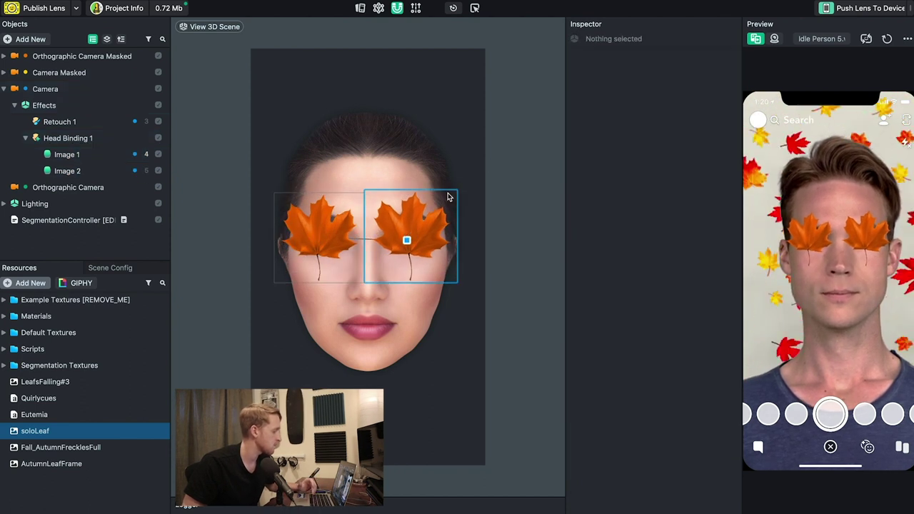
pyautogui.click(318, 237)
pyautogui.moveTo(427, 294)
pyautogui.mouseDown()
pyautogui.moveTo(417, 293)
pyautogui.moveTo(429, 293)
pyautogui.mouseUp()
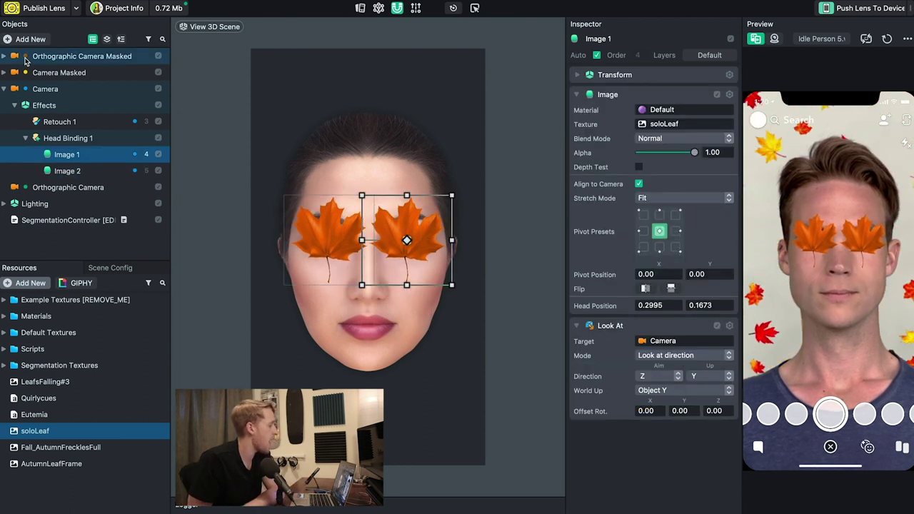
# Add a Face Inset for the Right Eye region and place it over the leaf covering that eye.
pyautogui.click(28, 40)
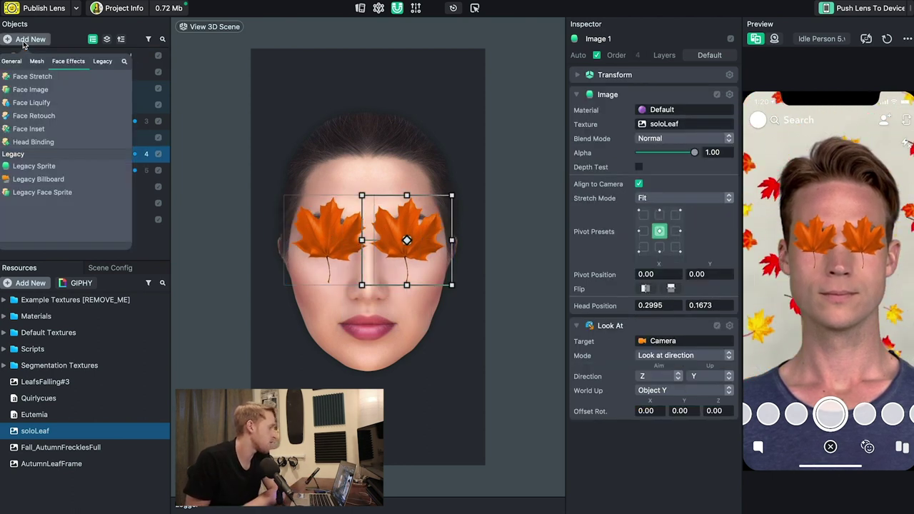
pyautogui.click(28, 128)
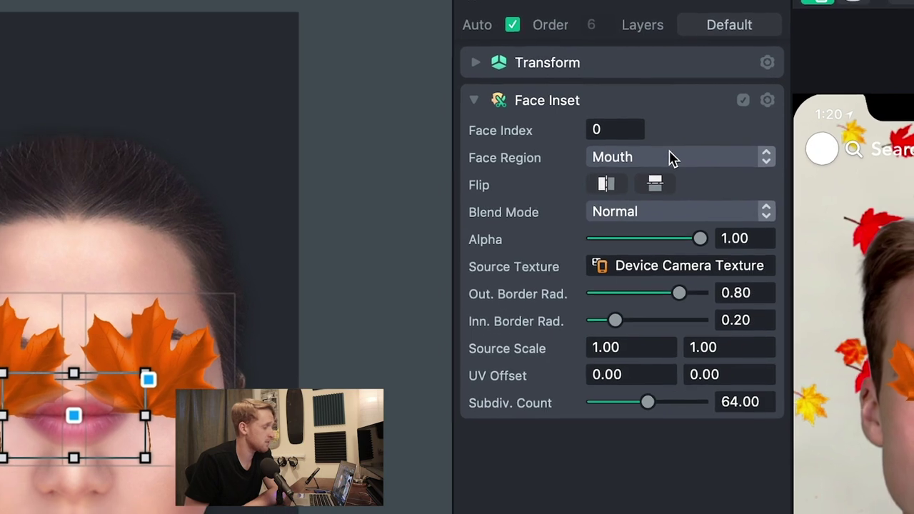
pyautogui.click(670, 159)
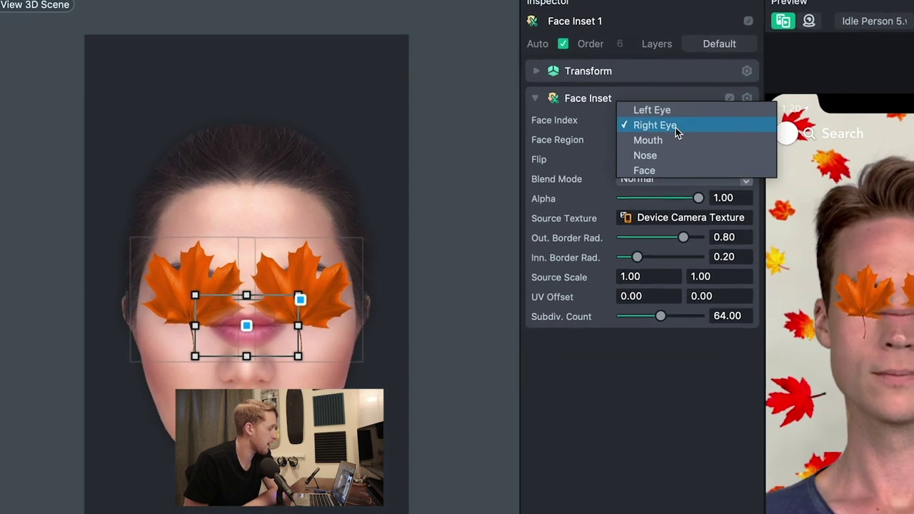
pyautogui.click(671, 135)
pyautogui.moveTo(293, 310); pyautogui.dragTo(350, 288)
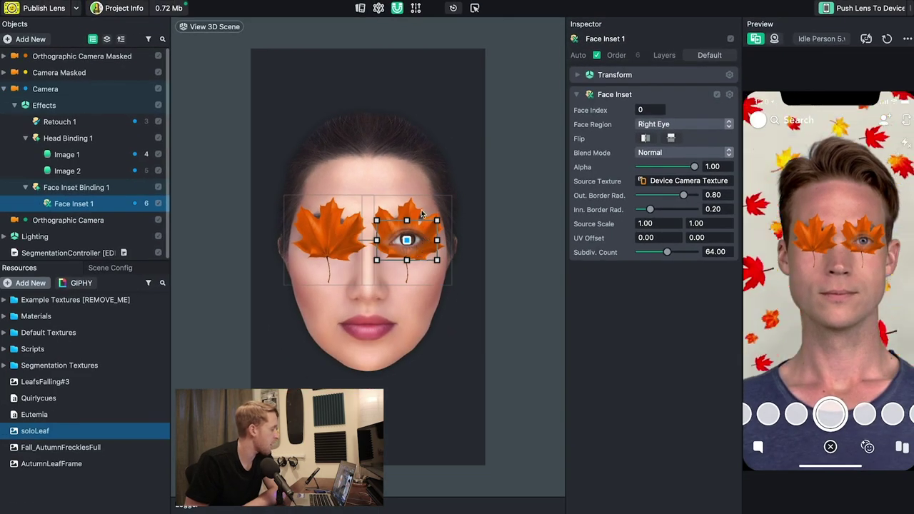
# Add a second Face Inset over the other leaf and set its face region to Left Eye.
pyautogui.click(32, 40)
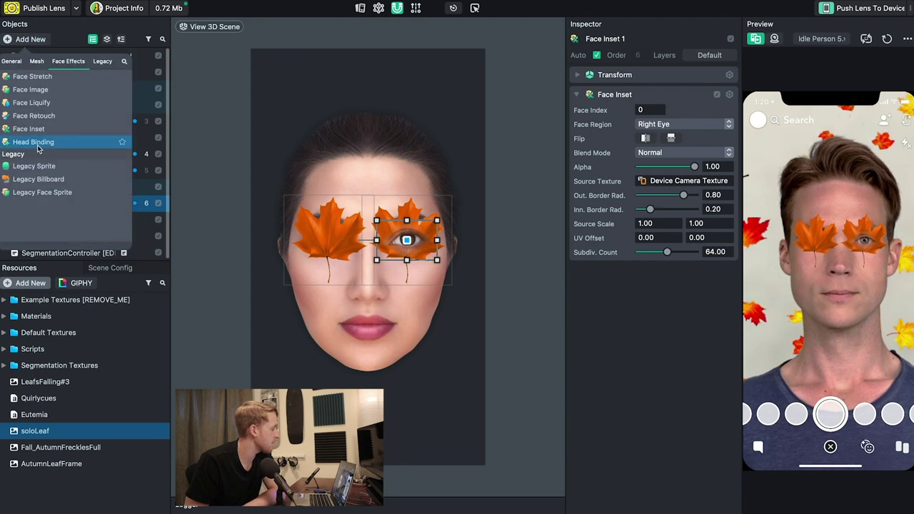
pyautogui.click(32, 130)
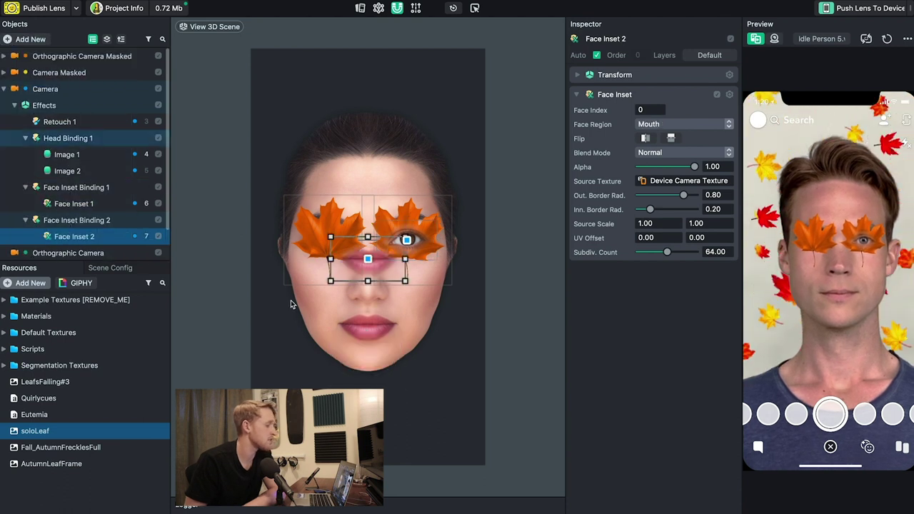
pyautogui.moveTo(367, 259); pyautogui.dragTo(329, 240)
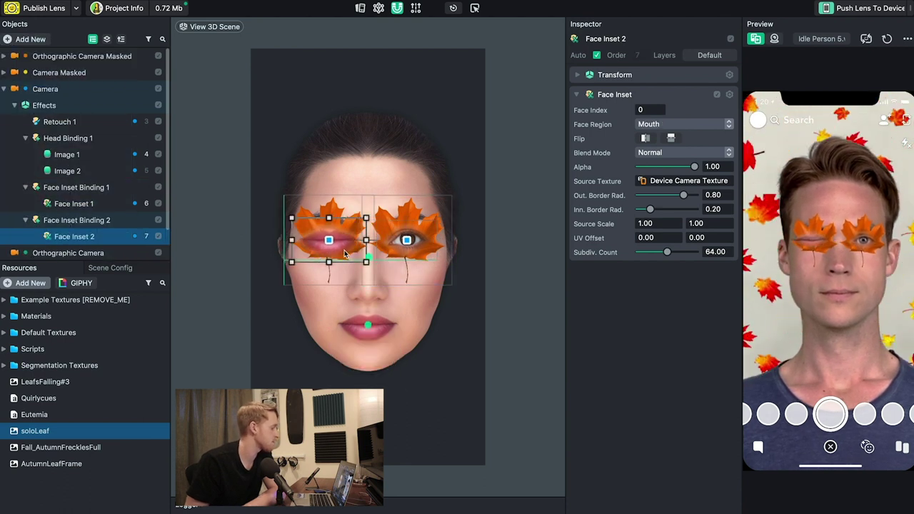
pyautogui.click(656, 124)
pyautogui.click(656, 105)
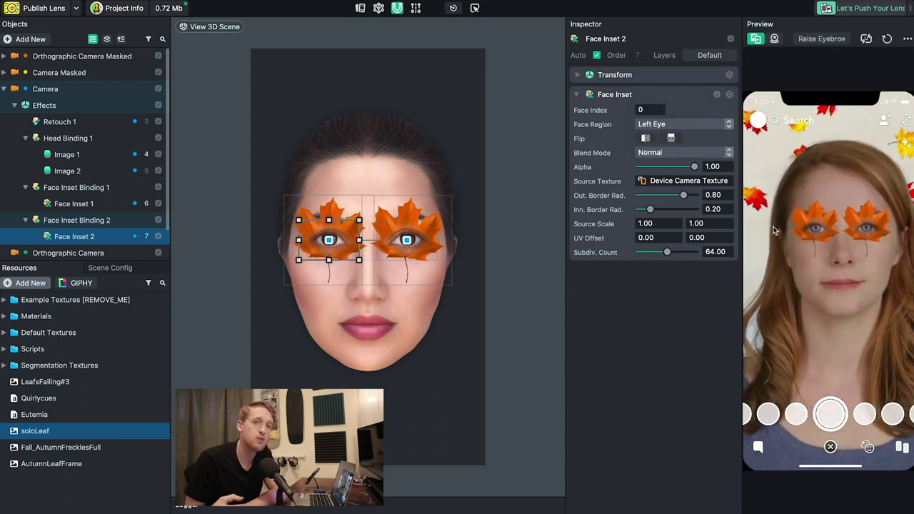
# Try the Lighten and Screen blend modes and a reduced alpha of 0.67 on the left-eye inset, and restore Normal.
pyautogui.click(682, 153)
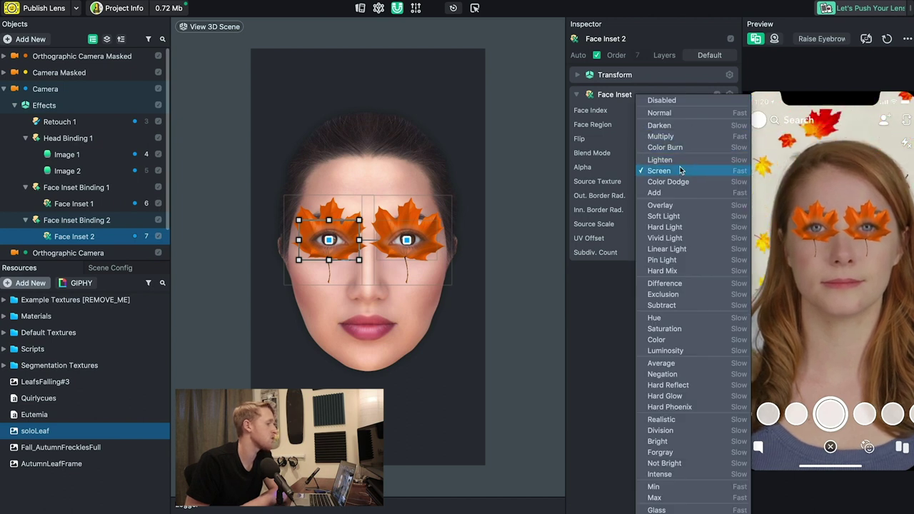
pyautogui.click(679, 160)
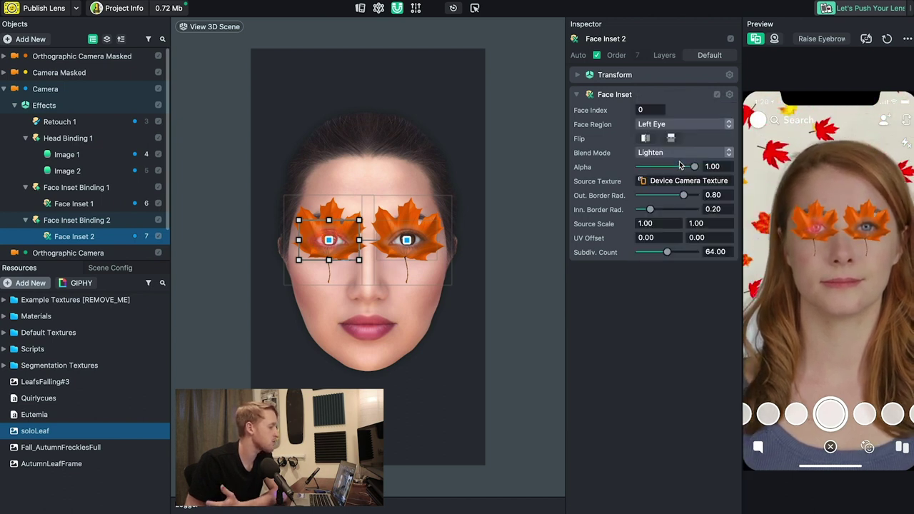
pyautogui.click(675, 153)
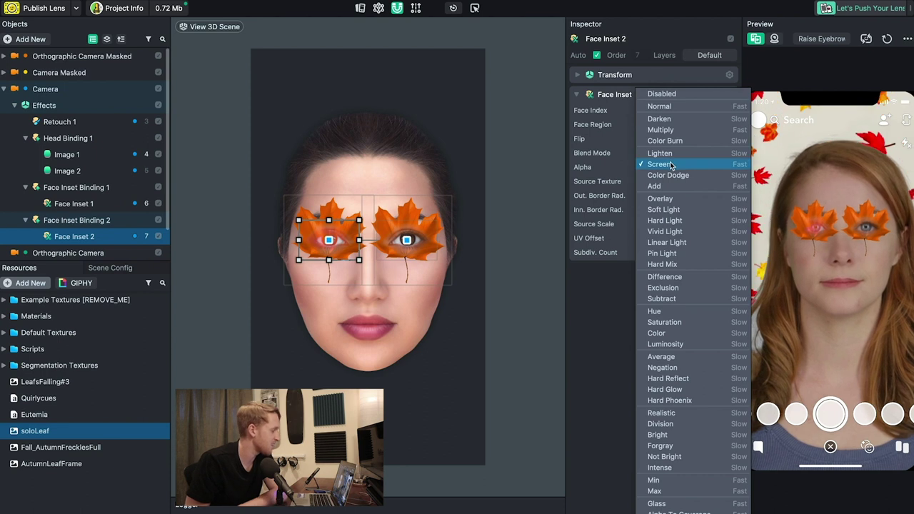
pyautogui.click(672, 166)
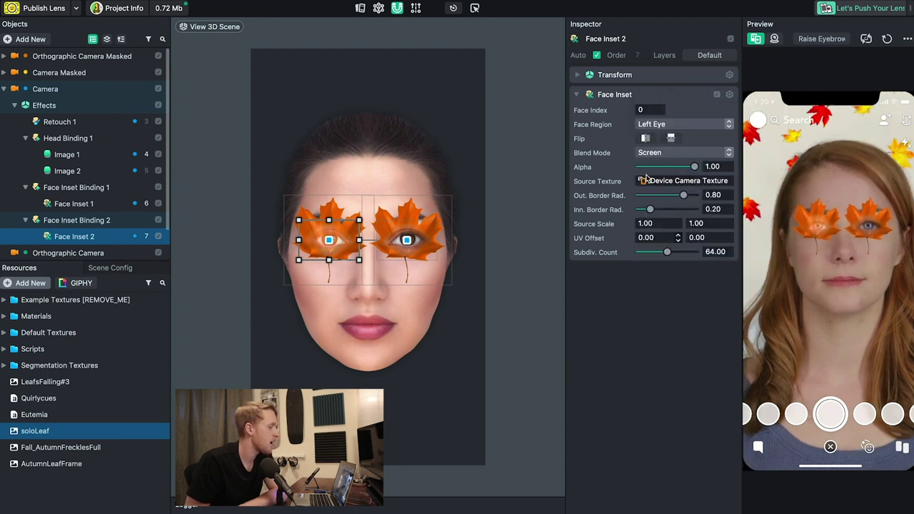
pyautogui.moveTo(694, 167); pyautogui.dragTo(676, 168)
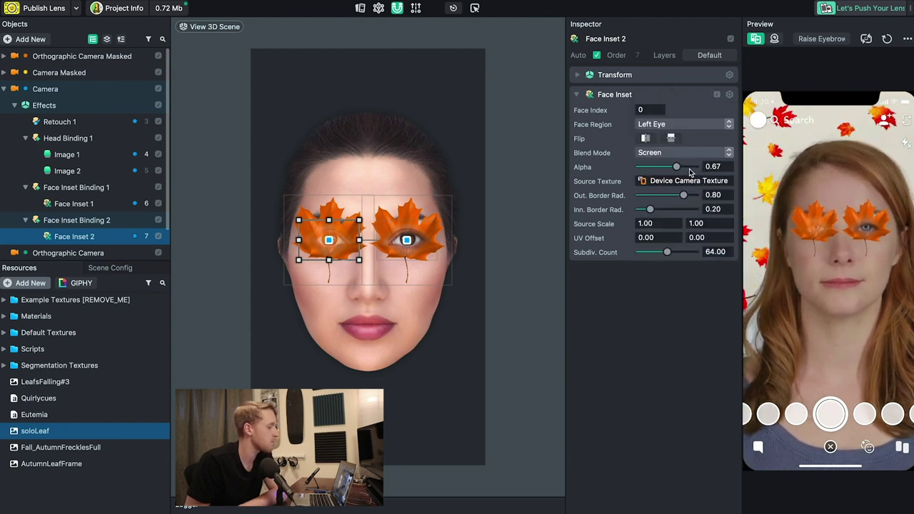
pyautogui.click(682, 153)
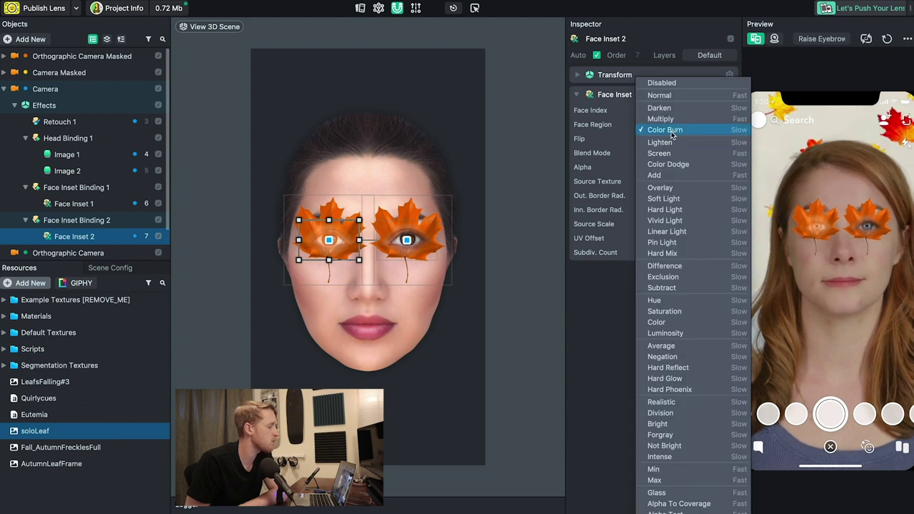
pyautogui.click(658, 95)
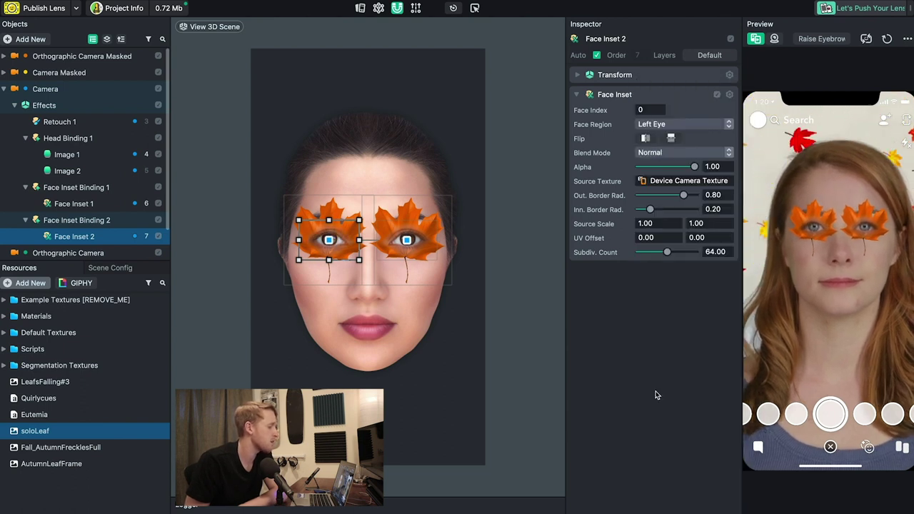
# Add a Text Object and move it out of the second Face Inset to the top level of the object hierarchy.
pyautogui.scroll(-1, 162, 242)
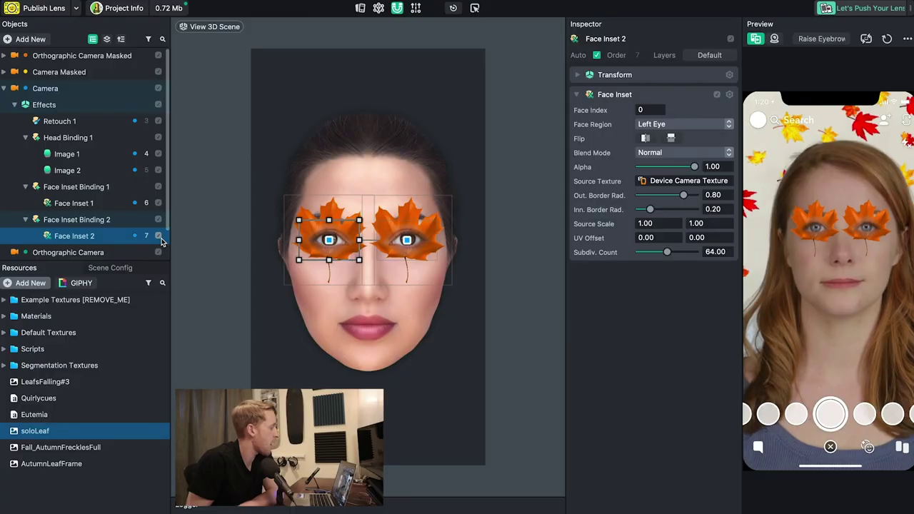
pyautogui.click(32, 38)
pyautogui.scroll(5, 43, 167)
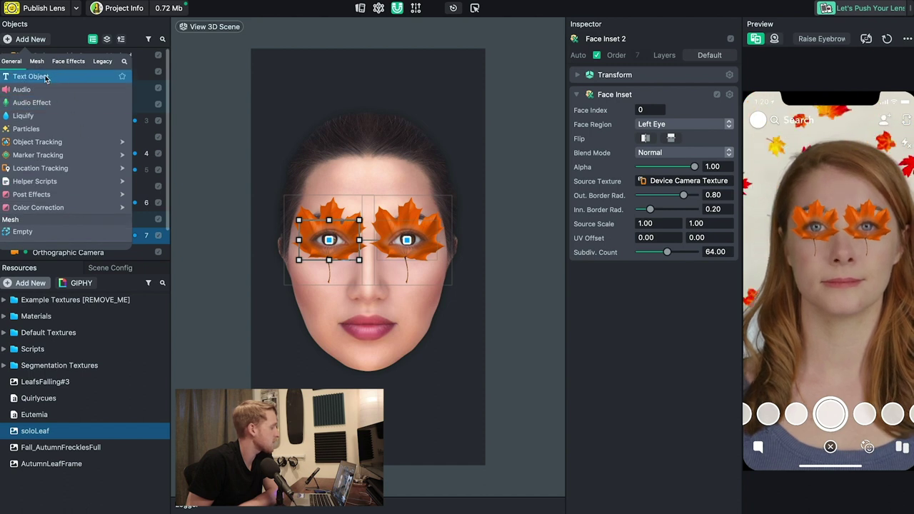
pyautogui.click(36, 76)
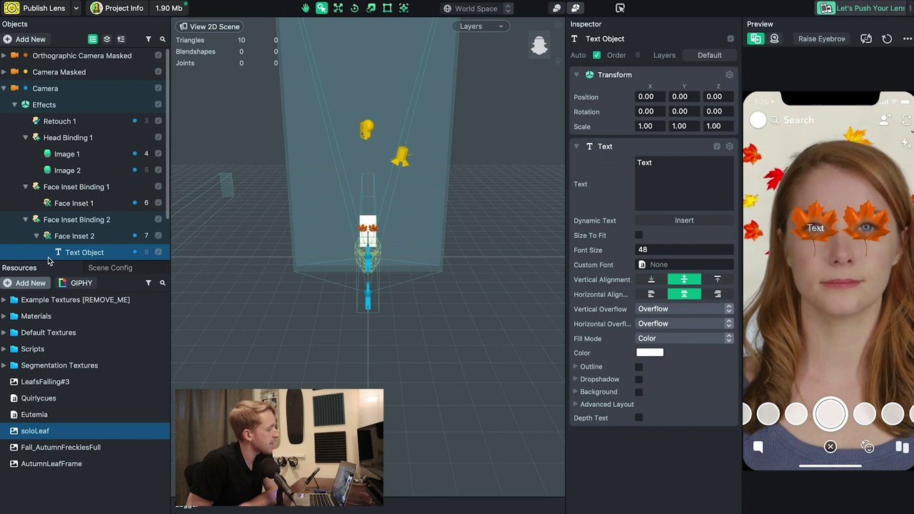
pyautogui.moveTo(57, 256); pyautogui.dragTo(34, 51)
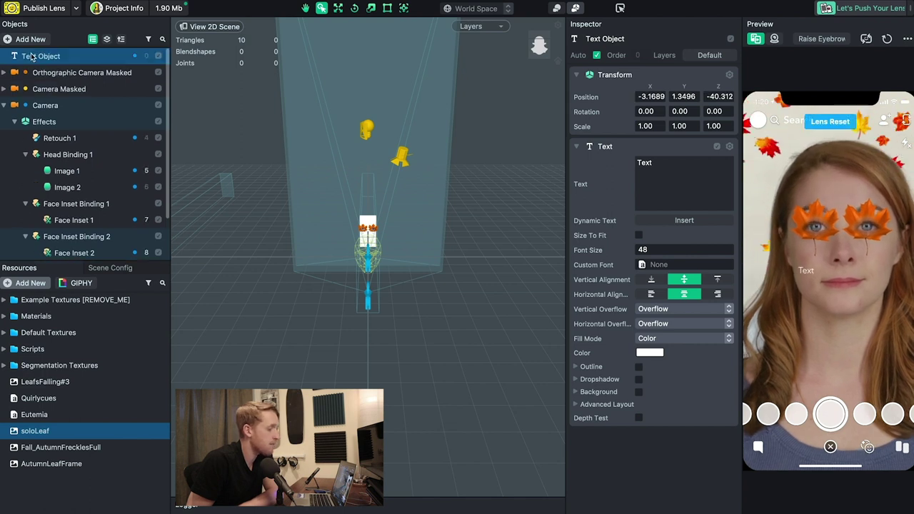
# Make the text object read "Fall is Here" in the Quirlycues font, at position 0.00, -3.80, -10.00.
pyautogui.doubleClick(10, 61)
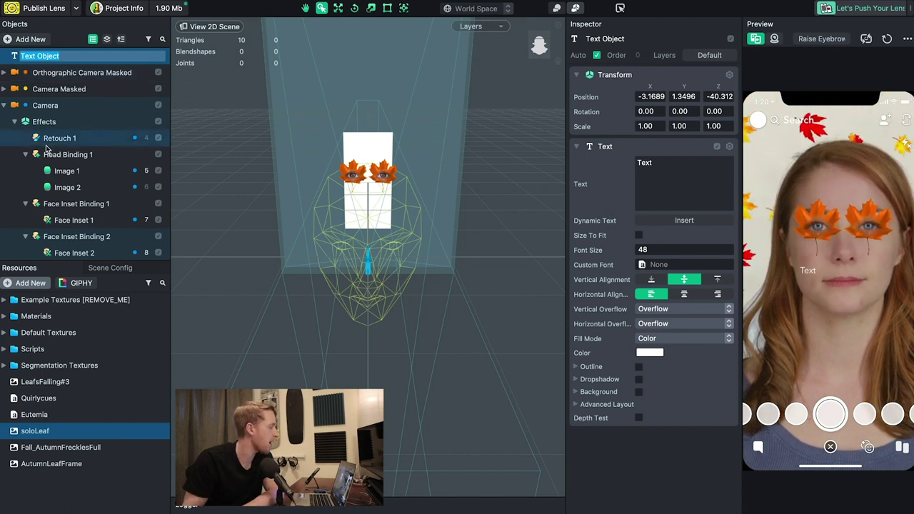
pyautogui.click(671, 168)
pyautogui.hotkey('ctrl', 'a')
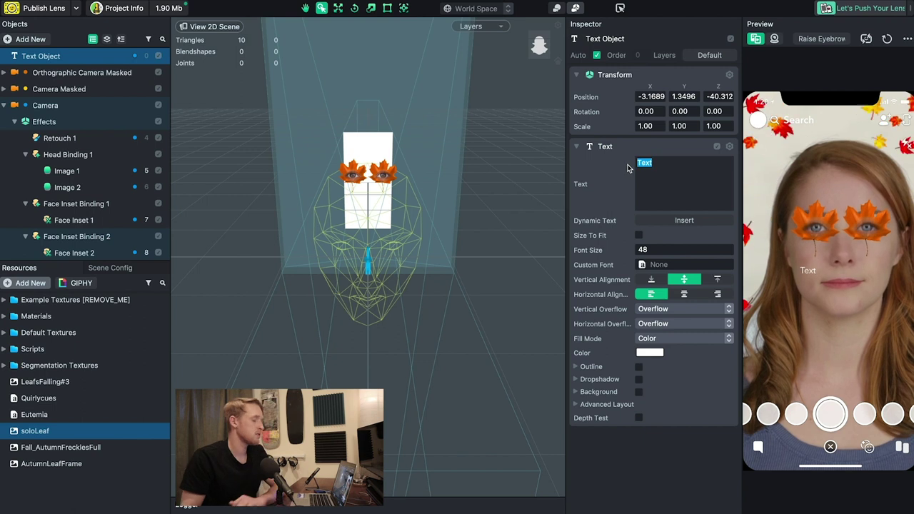
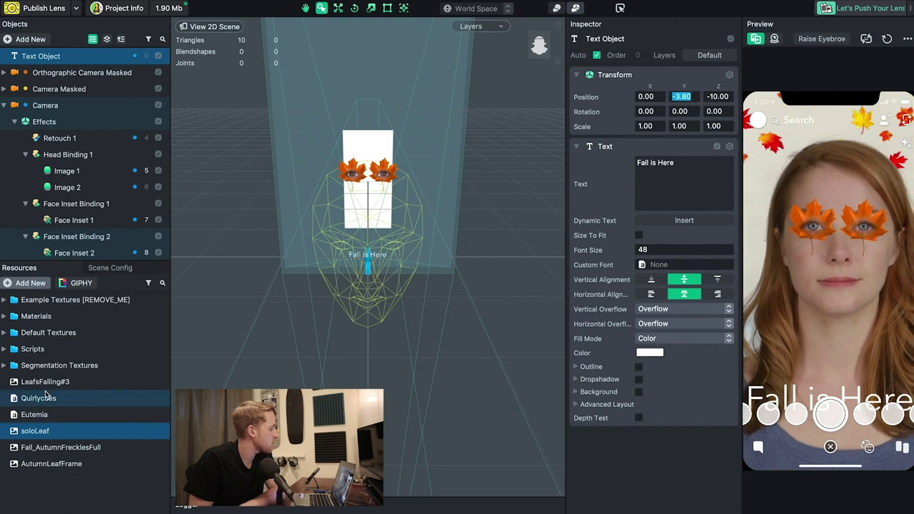
pyautogui.click(14, 401)
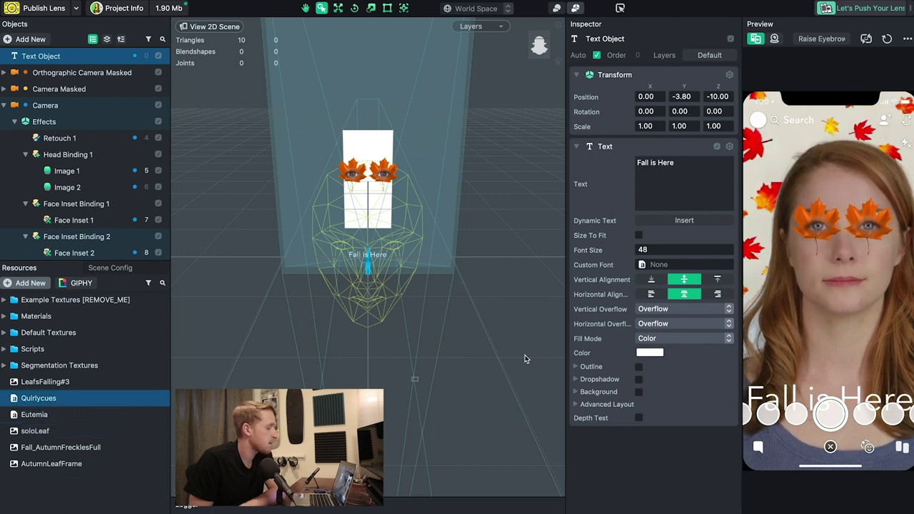
pyautogui.click(661, 266)
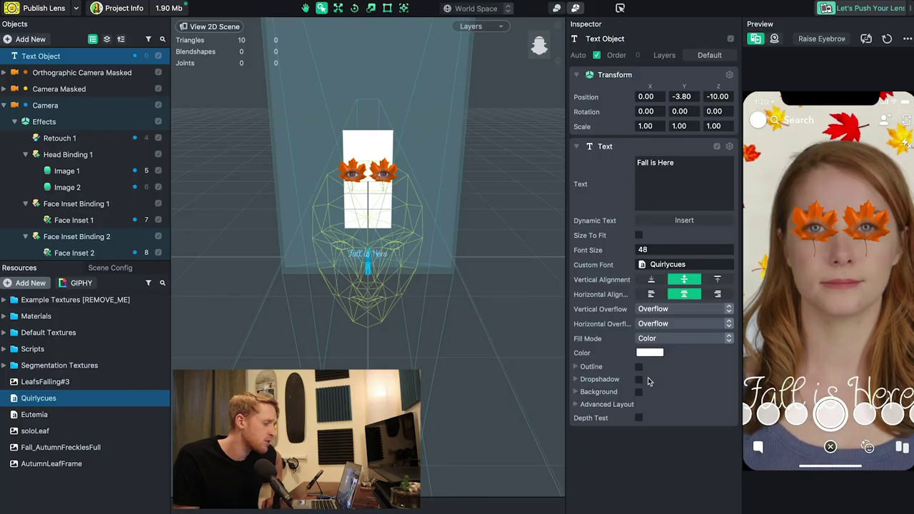
# Change the color of the "Fall is Here" text to a pale orange.
pyautogui.click(650, 352)
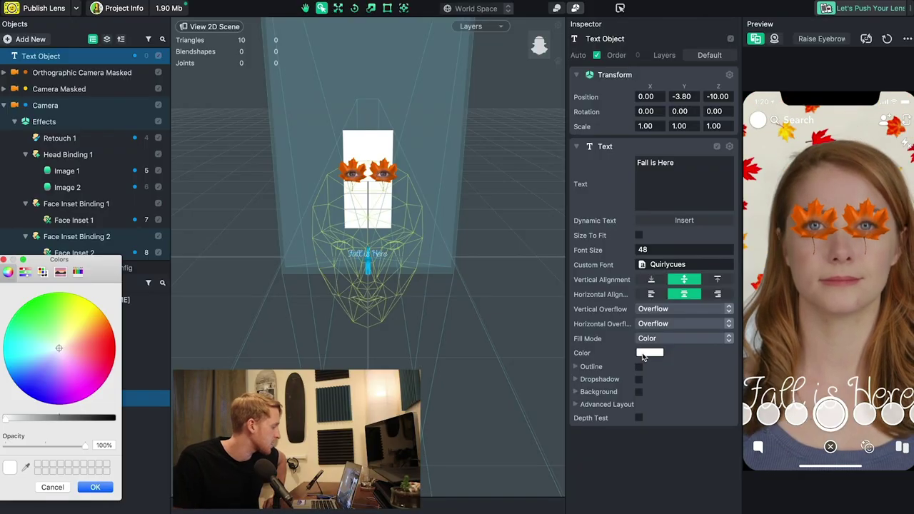
pyautogui.moveTo(62, 345); pyautogui.dragTo(71, 342)
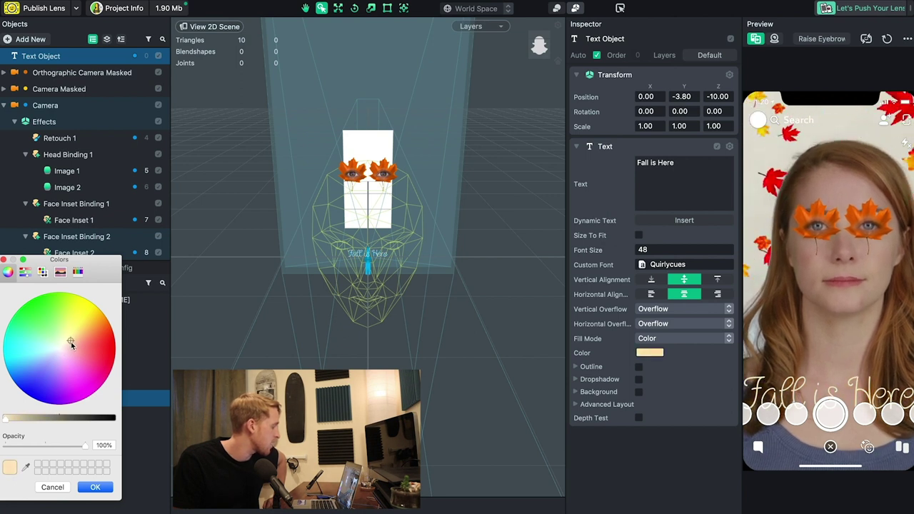
pyautogui.click(95, 486)
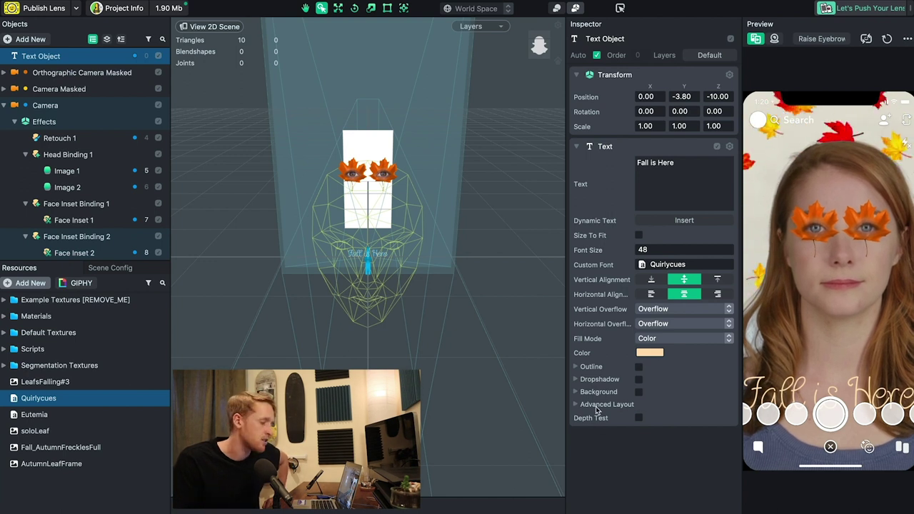
# Color the "Fall is Here" text red and enable a black dropshadow with shadow offsets of 0.03 and 0.11.
pyautogui.click(638, 381)
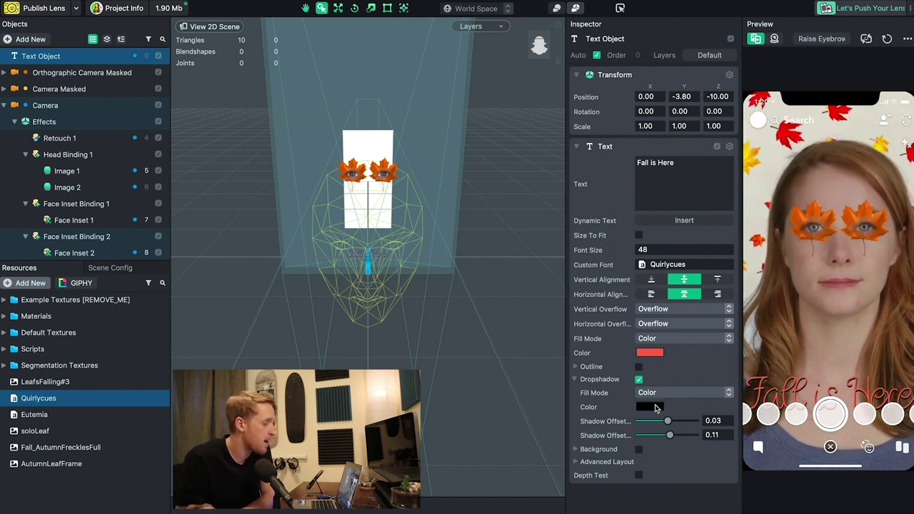
pyautogui.click(576, 463)
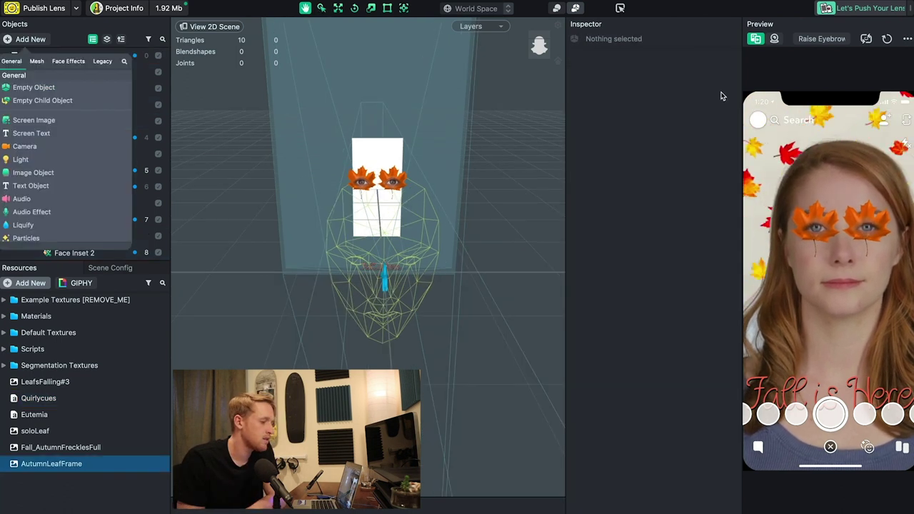
# Add a Face Mask to the lens and assign the Fall_AutumnFrecklesFull texture to it.
pyautogui.click(720, 95)
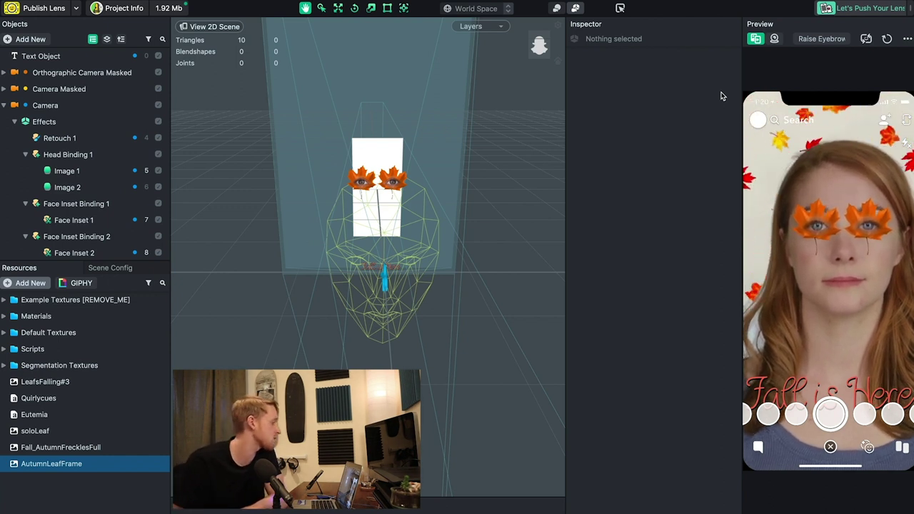
pyautogui.click(29, 40)
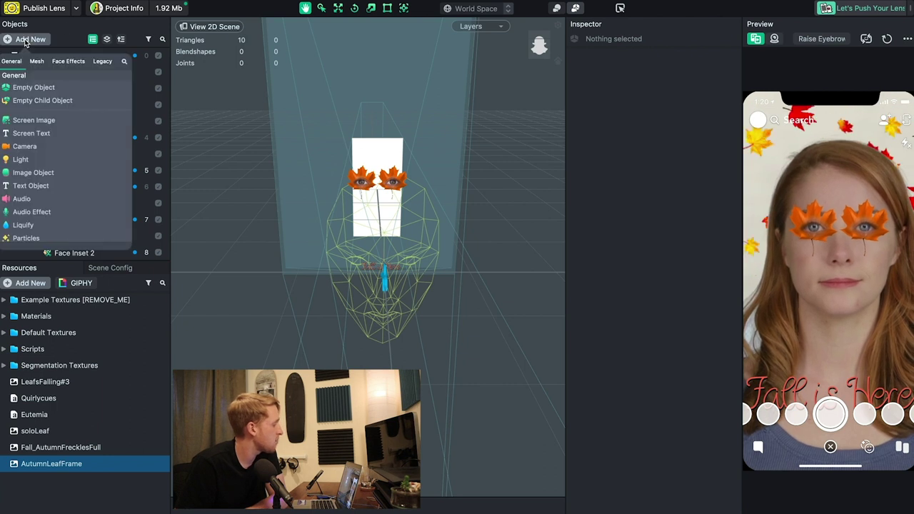
pyautogui.click(68, 61)
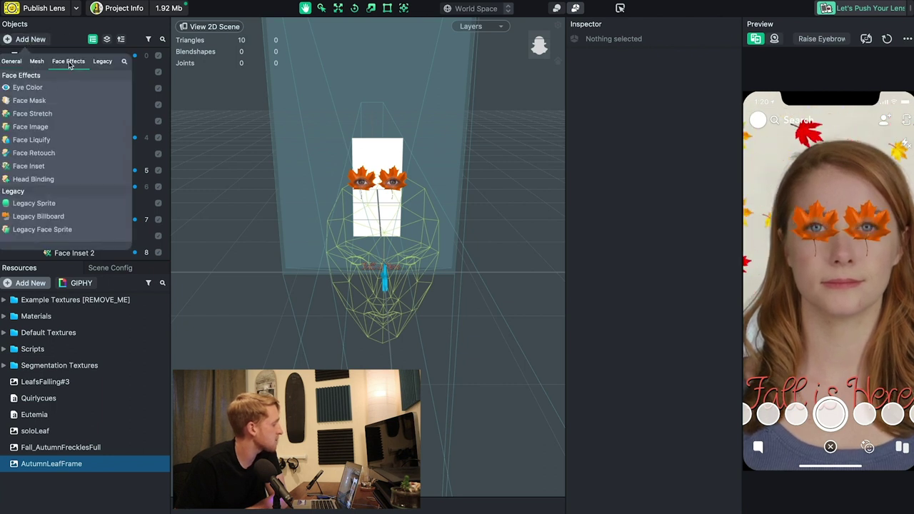
pyautogui.click(22, 100)
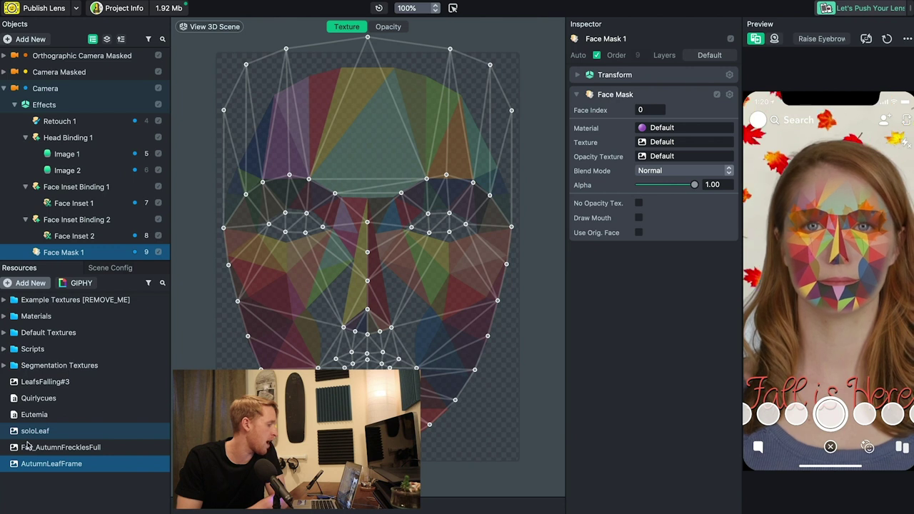
pyautogui.click(648, 143)
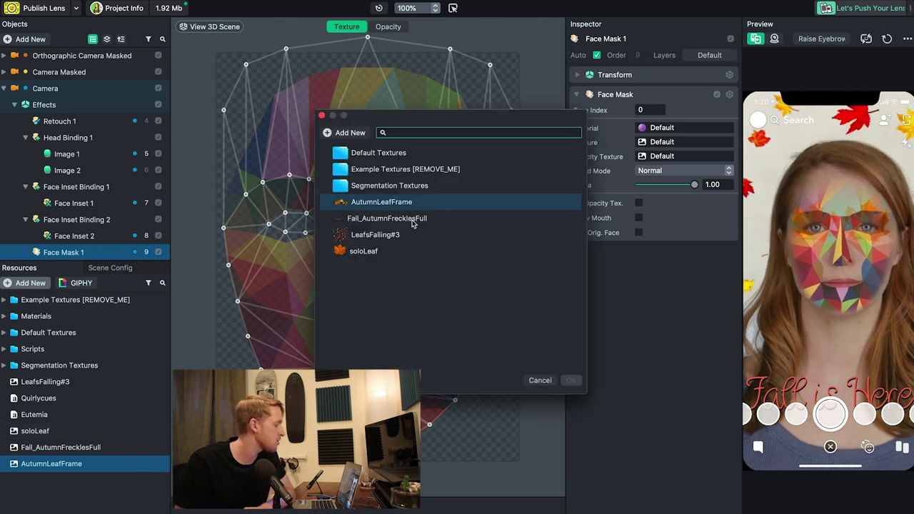
pyautogui.click(460, 218)
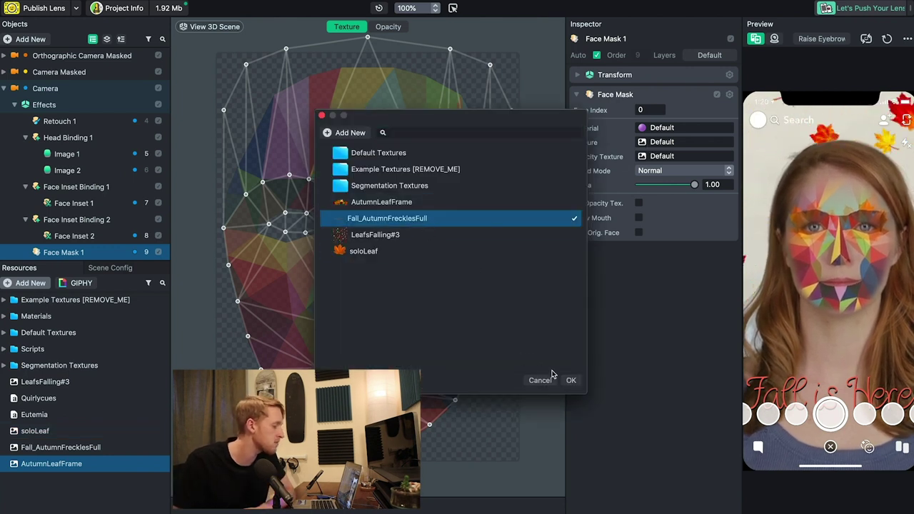
pyautogui.click(570, 380)
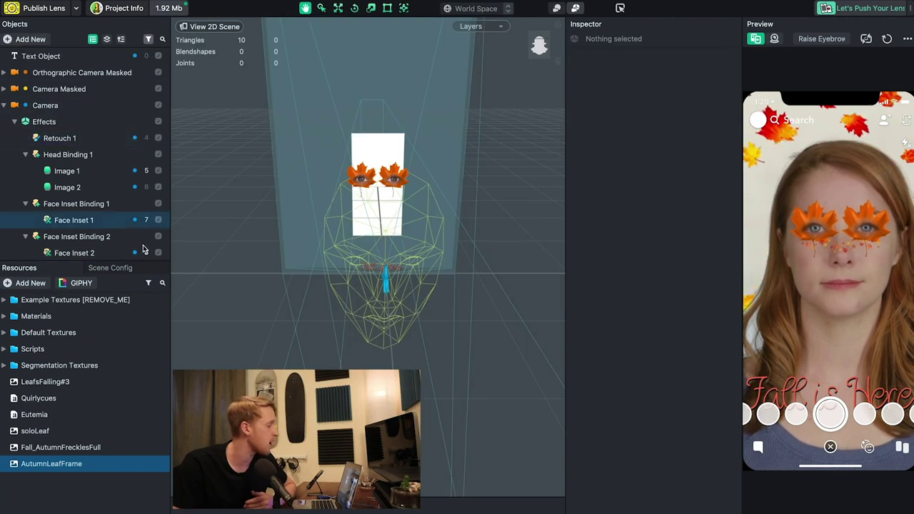
# Add the Crisp Warm color correction and lower its alpha to 0.46.
pyautogui.click(27, 39)
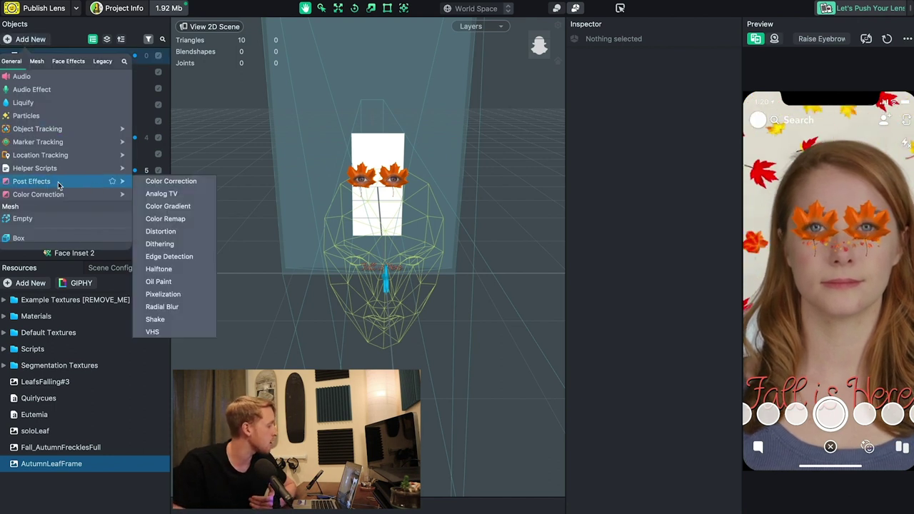
pyautogui.moveTo(47, 198)
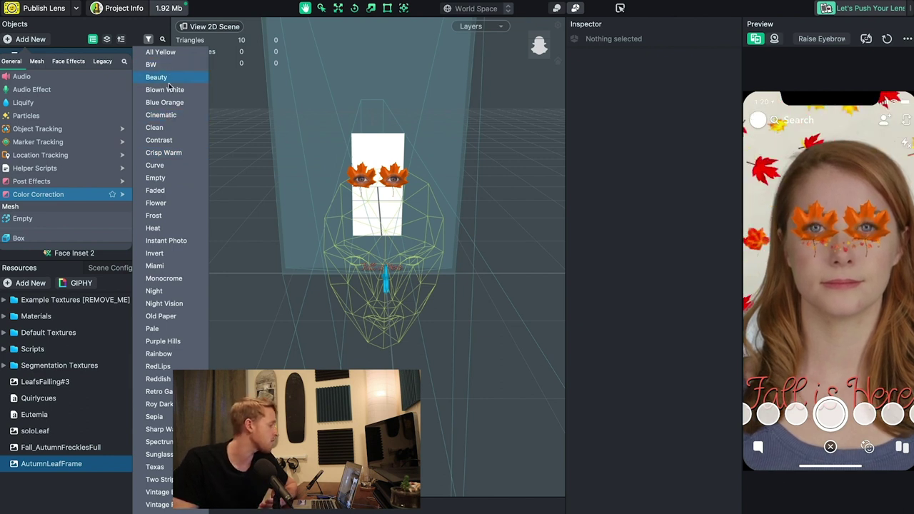
pyautogui.click(161, 153)
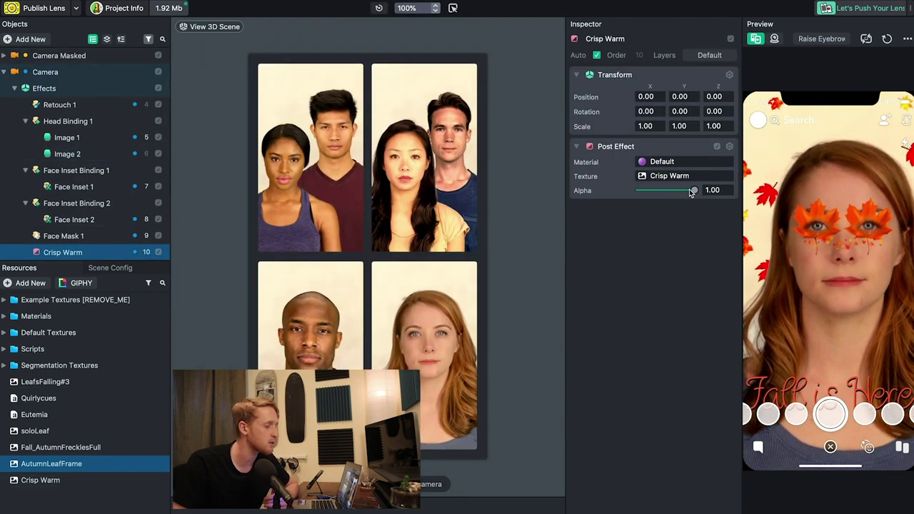
pyautogui.moveTo(691, 192); pyautogui.dragTo(664, 194)
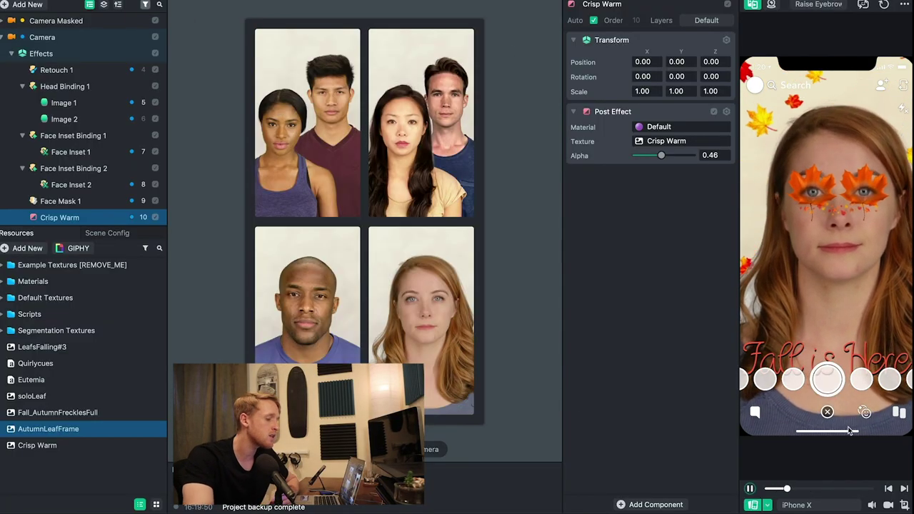
# Switch the preview's device simulation to iPhone 8 and push the lens to the device.
pyautogui.click(847, 505)
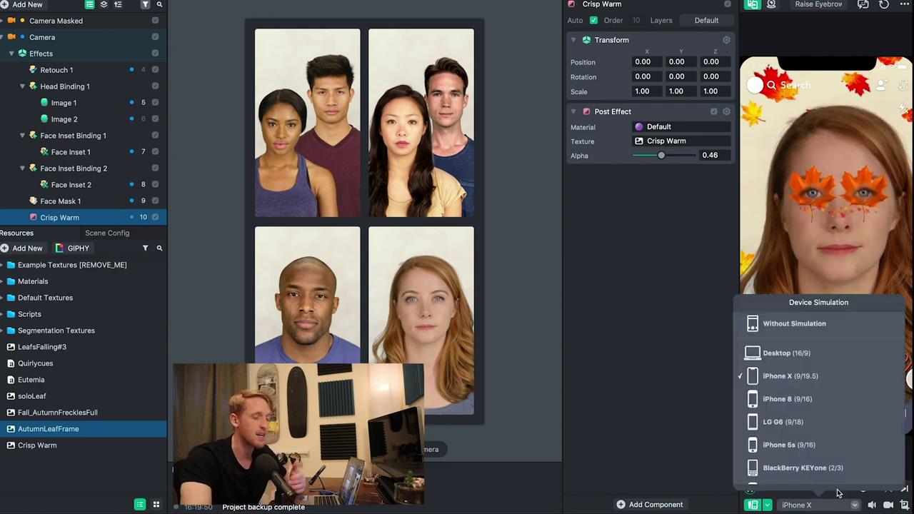
pyautogui.click(801, 398)
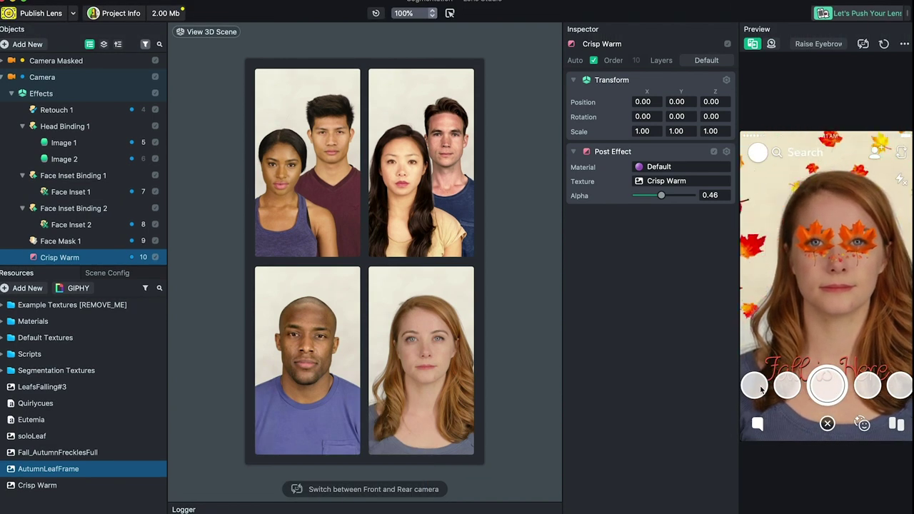
pyautogui.click(841, 14)
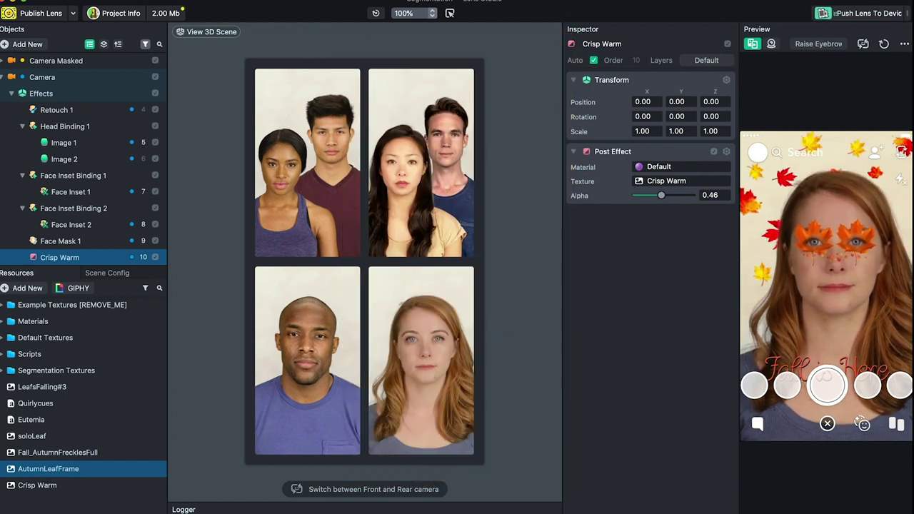
# Lower the "Fall is Here" text object to Y position -4.40 and push the lens to the device again.
pyautogui.scroll(1, 55, 131)
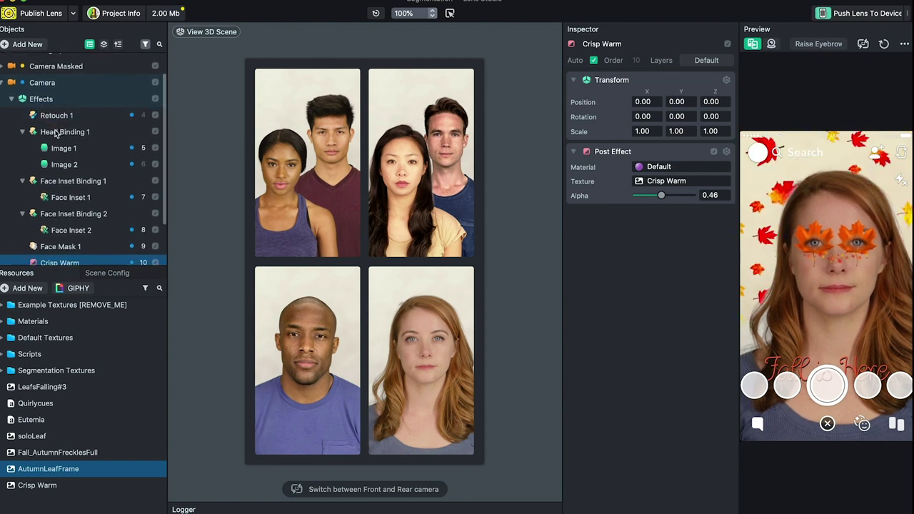
pyautogui.scroll(-3, 56, 131)
pyautogui.scroll(5, 57, 133)
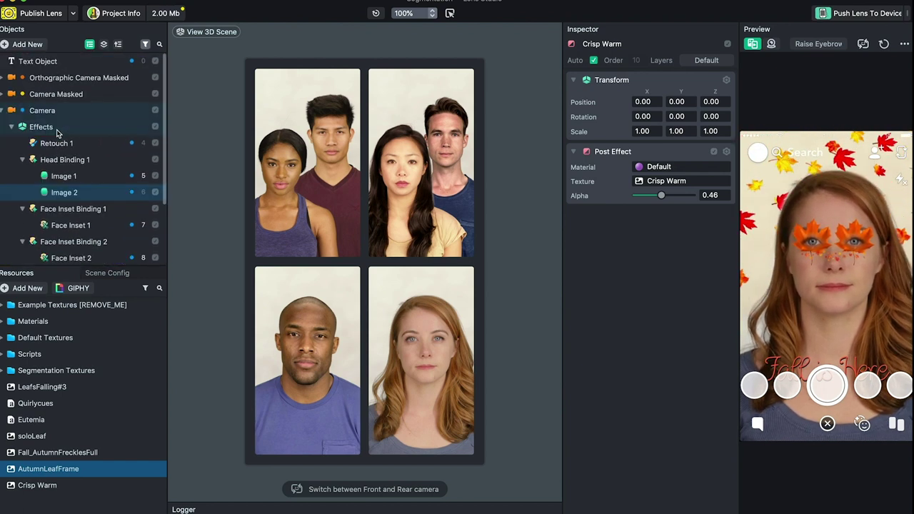
pyautogui.click(56, 57)
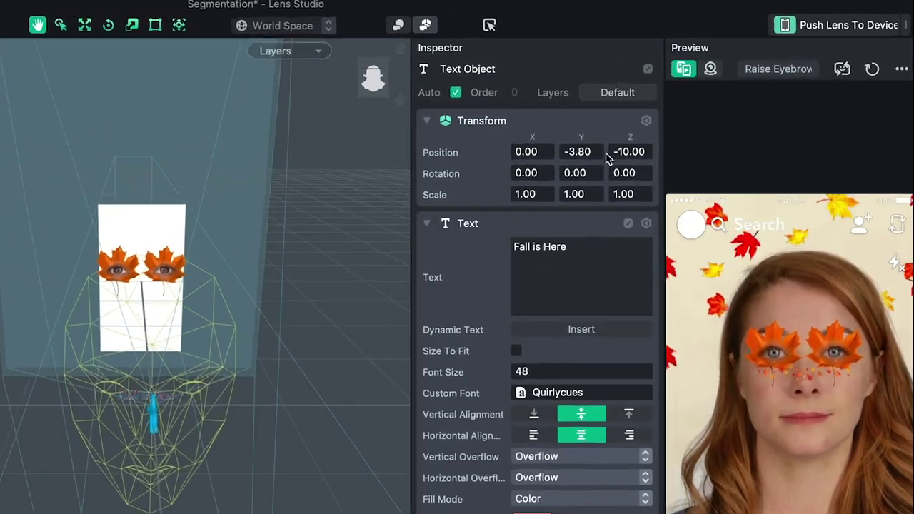
pyautogui.click(799, 43)
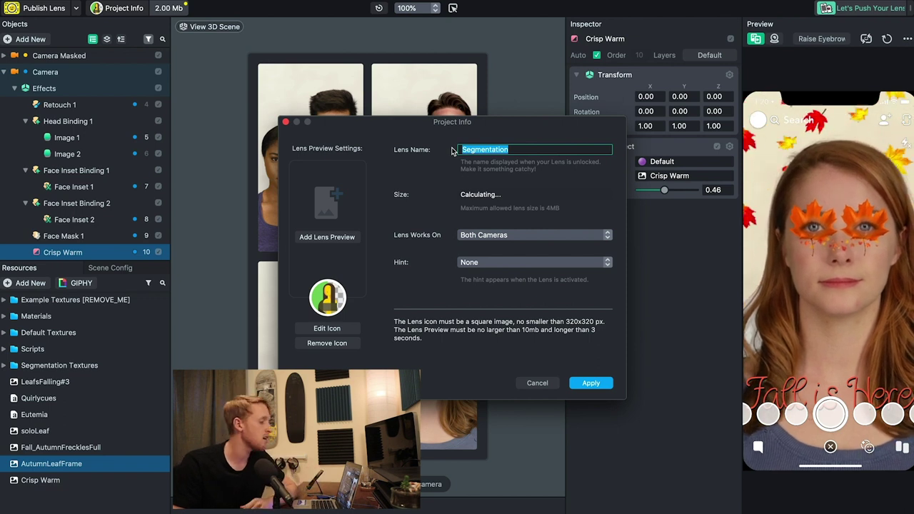
# Name the lens "Fall Mask" in the project info and set its hint to FIND FACE.
pyautogui.press('BackSpace')
pyautogui.write('Fall Mask')
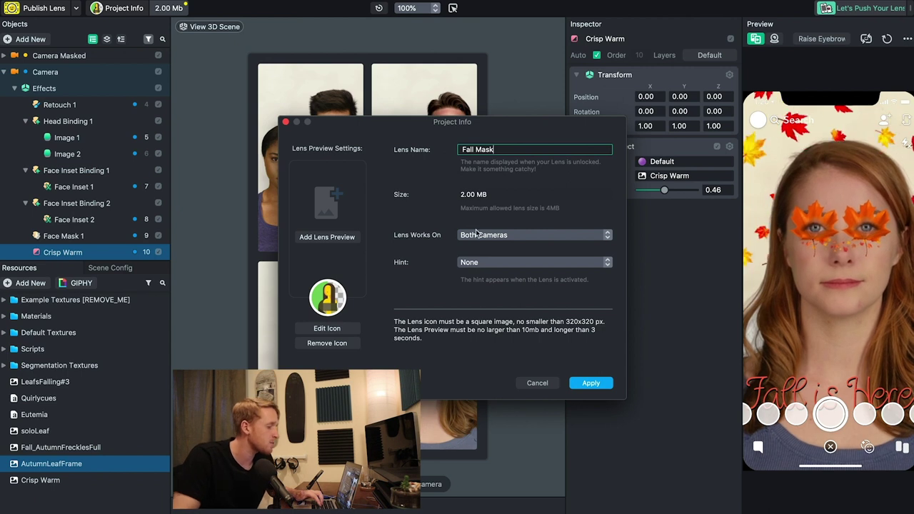
pyautogui.click(481, 267)
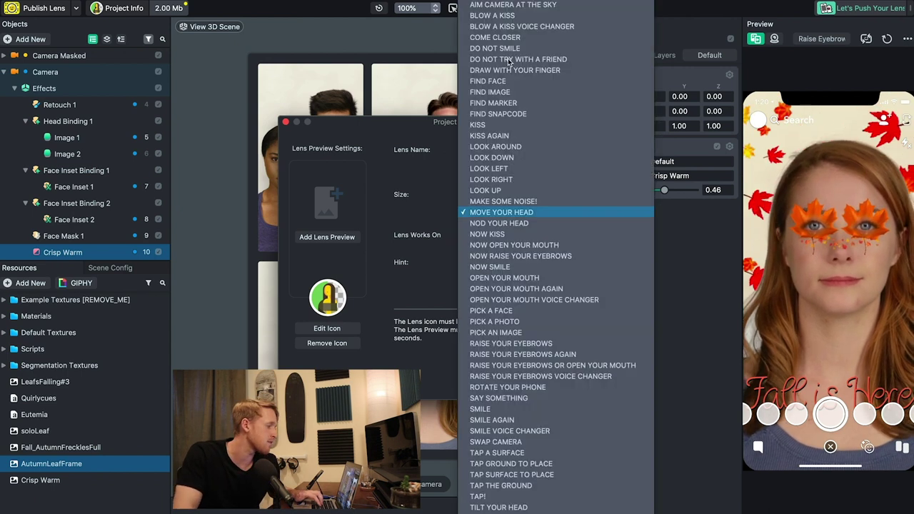
pyautogui.click(480, 82)
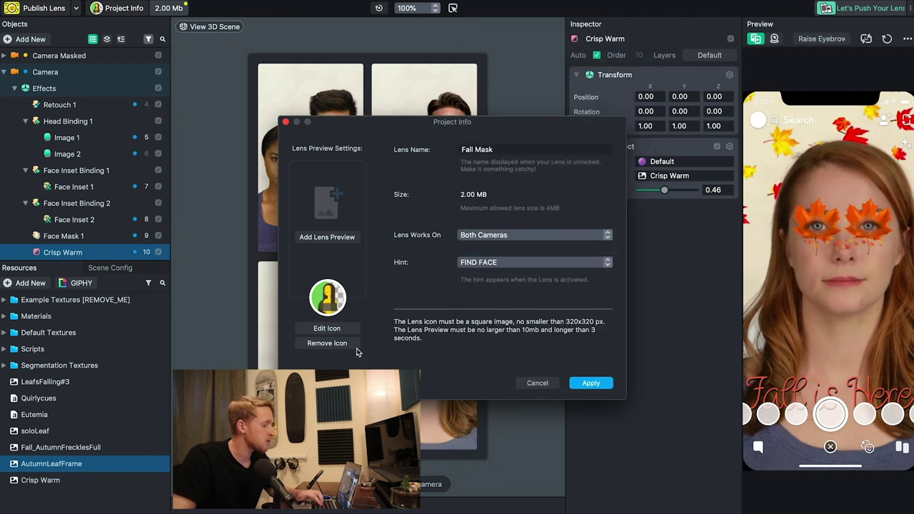
# Replace the lens icon with the red maple leaves image and apply the Raise Eyebrows preview of the single man in a blue shirt.
pyautogui.click(335, 343)
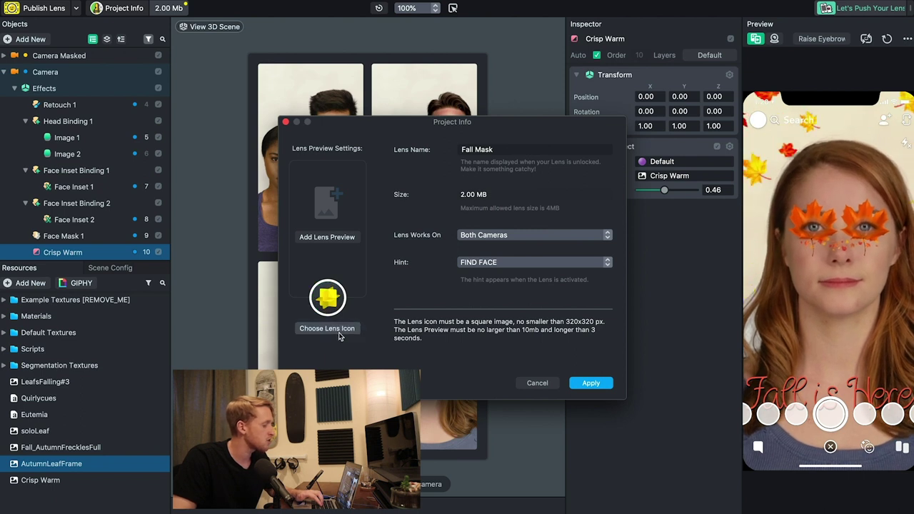
pyautogui.click(330, 325)
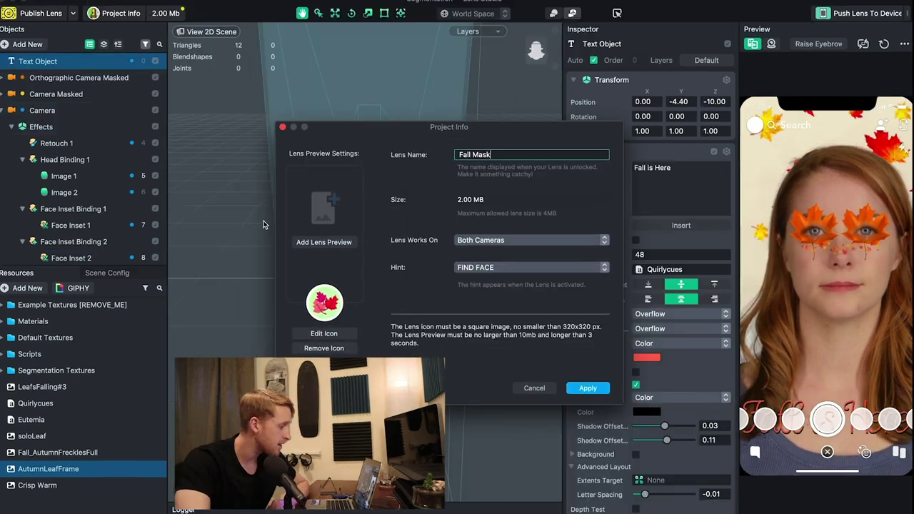
pyautogui.click(335, 243)
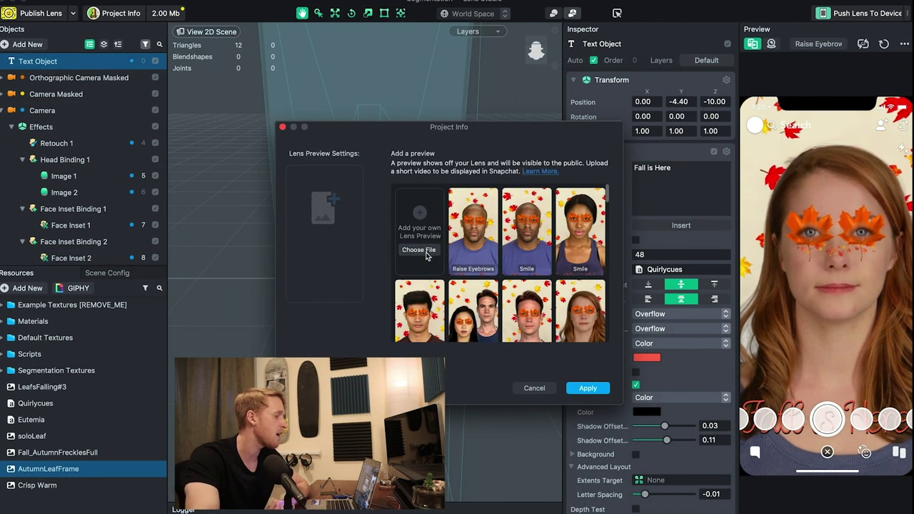
pyautogui.scroll(-2, 491, 254)
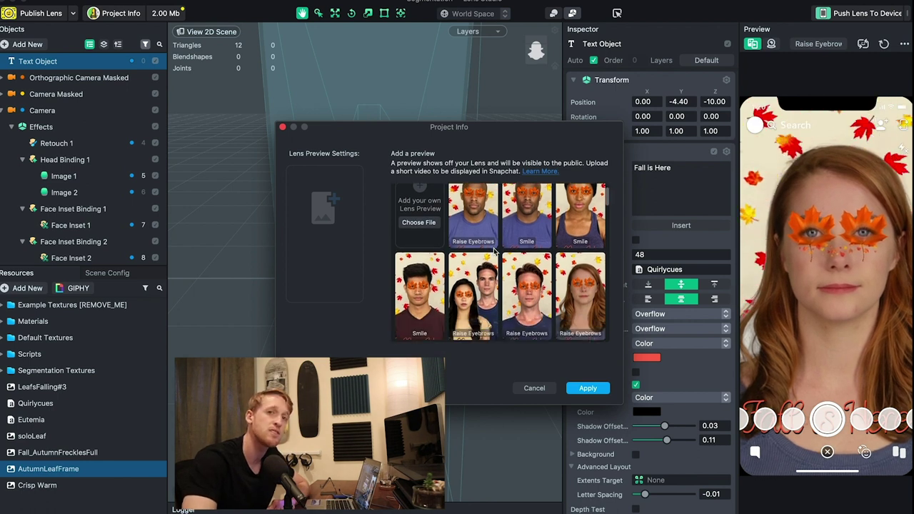
pyautogui.scroll(-5, 495, 252)
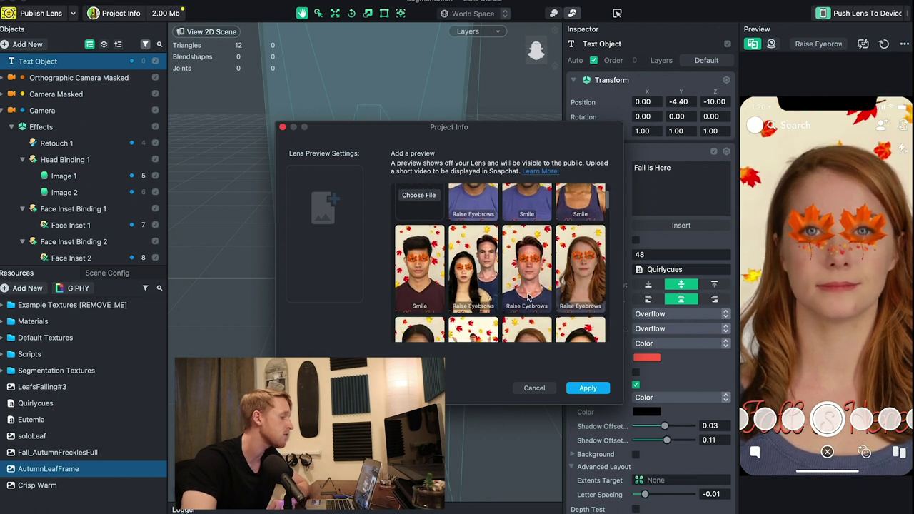
pyautogui.scroll(1, 527, 290)
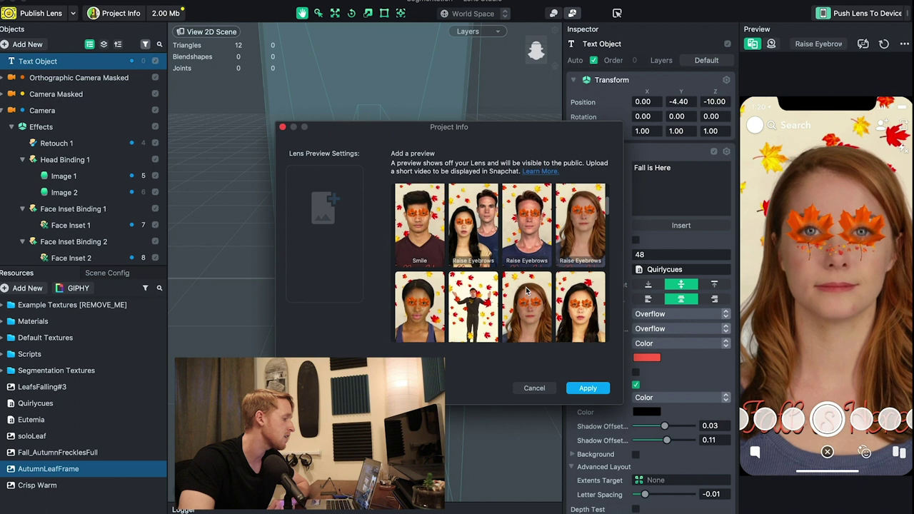
pyautogui.scroll(1, 530, 277)
pyautogui.click(525, 227)
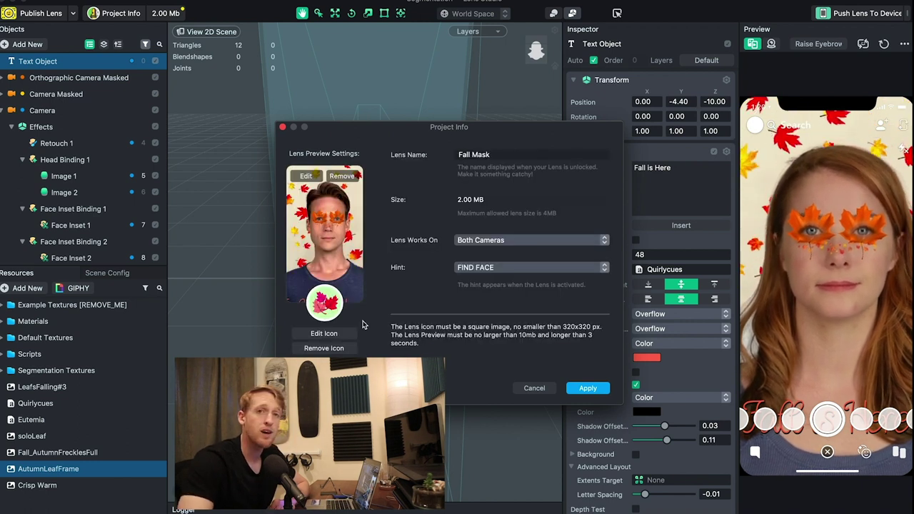
pyautogui.click(603, 389)
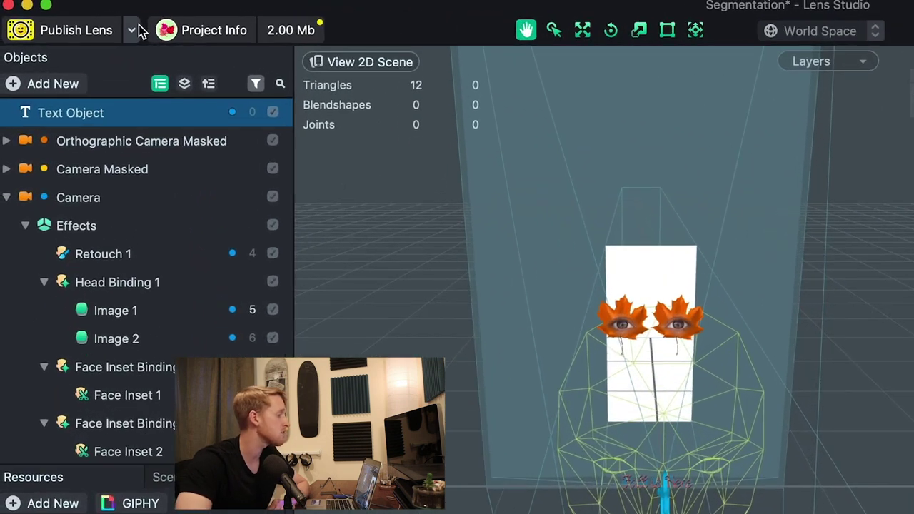
# Start publishing the lens and submit it as a Community Lens.
pyautogui.click(74, 12)
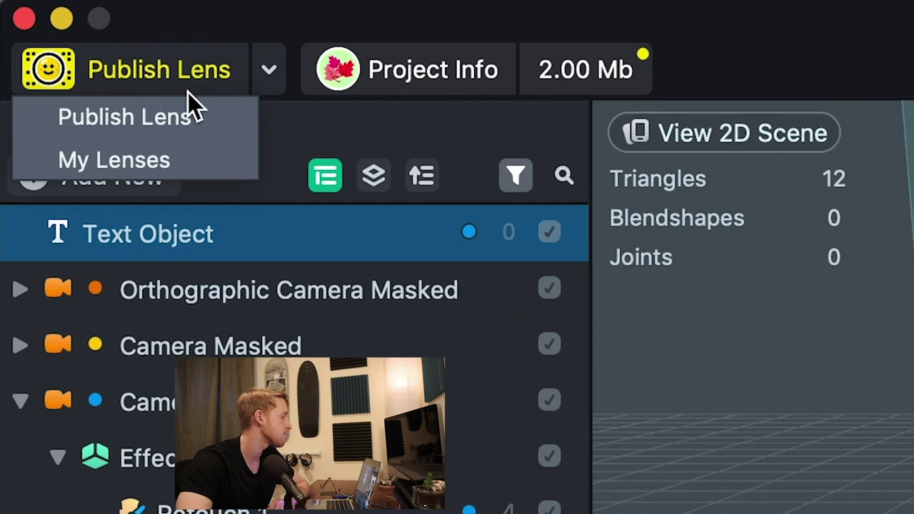
pyautogui.click(93, 132)
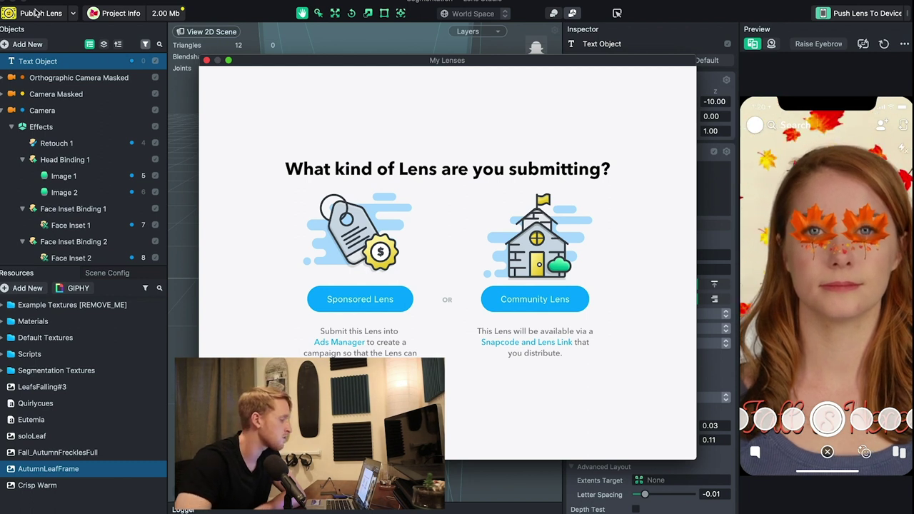
pyautogui.click(560, 304)
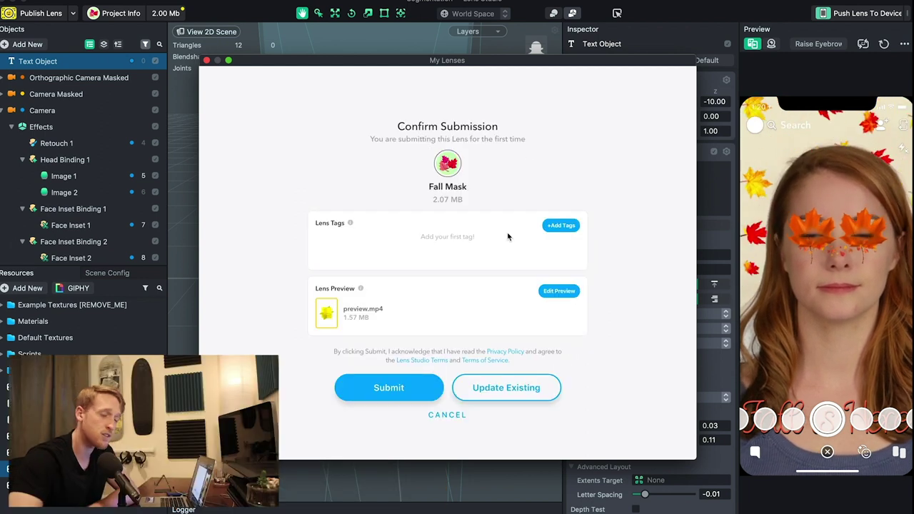
# Open the lens tags for editing and add the tags Fallfilter, FallLens and AutumnMask.
pyautogui.click(555, 227)
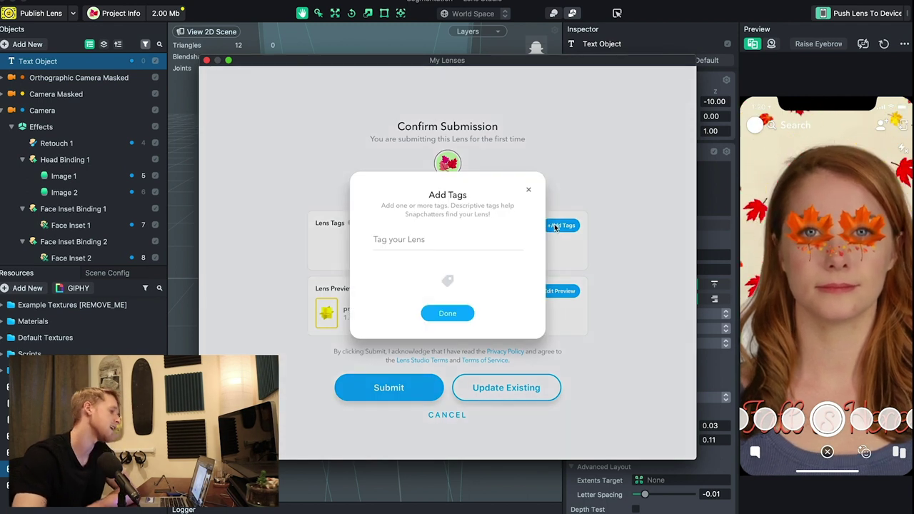
pyautogui.click(447, 240)
pyautogui.write('Fallfilter')
pyautogui.press('Return')
pyautogui.write('FallLens')
pyautogui.press('Return')
pyautogui.write('AutumnMask')
pyautogui.press('Return')
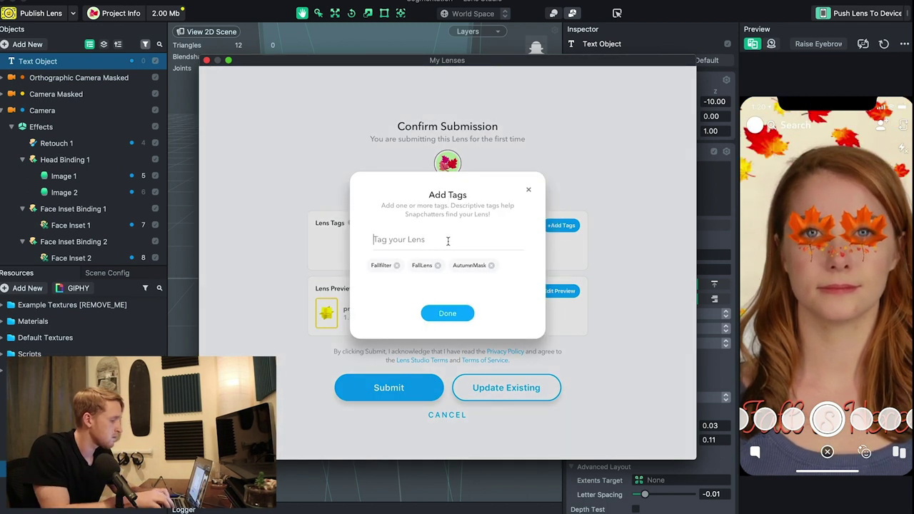
# Add the tags FAllMask, FAllseason, AutumnLeafs and AutumnSeason, enter FallLeafMask as a further tag, and finish tagging.
pyautogui.write('FallMask Fallseason')
pyautogui.press('Return')
pyautogui.write('AutumnLeafs')
pyautogui.press('Return')
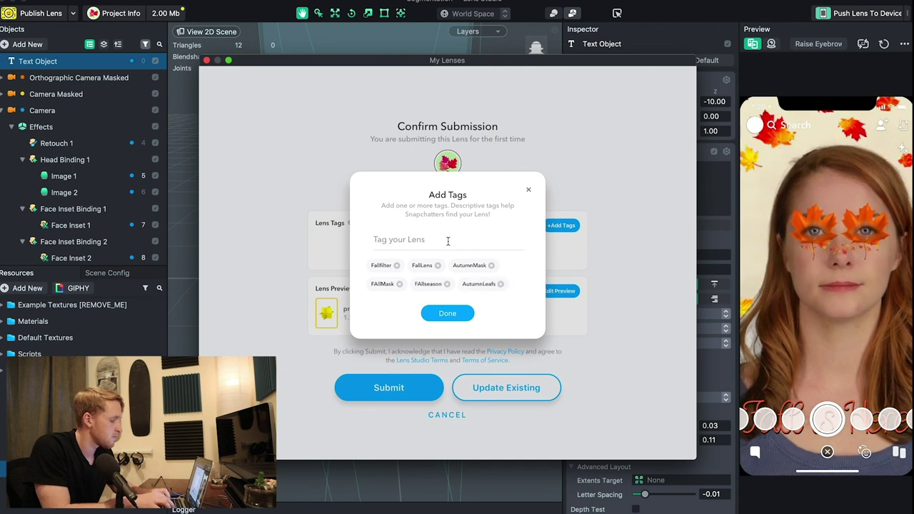
pyautogui.write('AutumnSeason')
pyautogui.press('Return')
pyautogui.write('FallLeafMask')
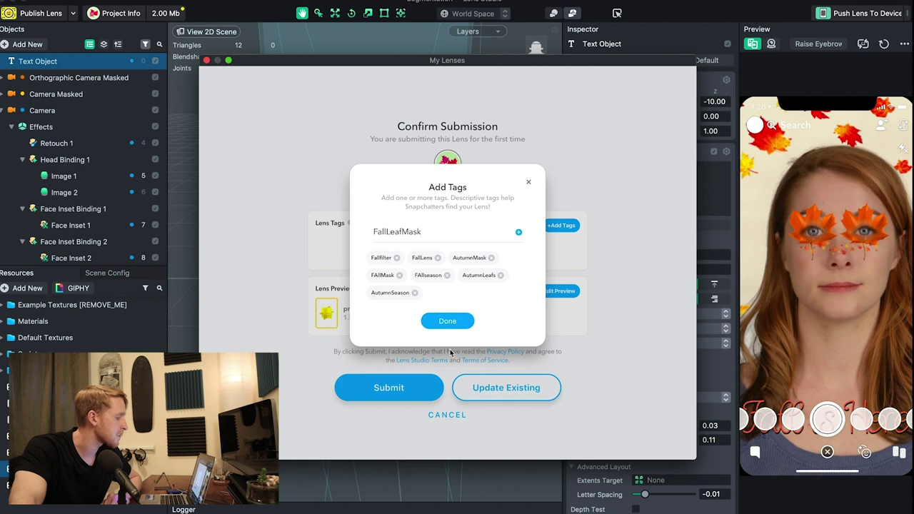
pyautogui.click(447, 321)
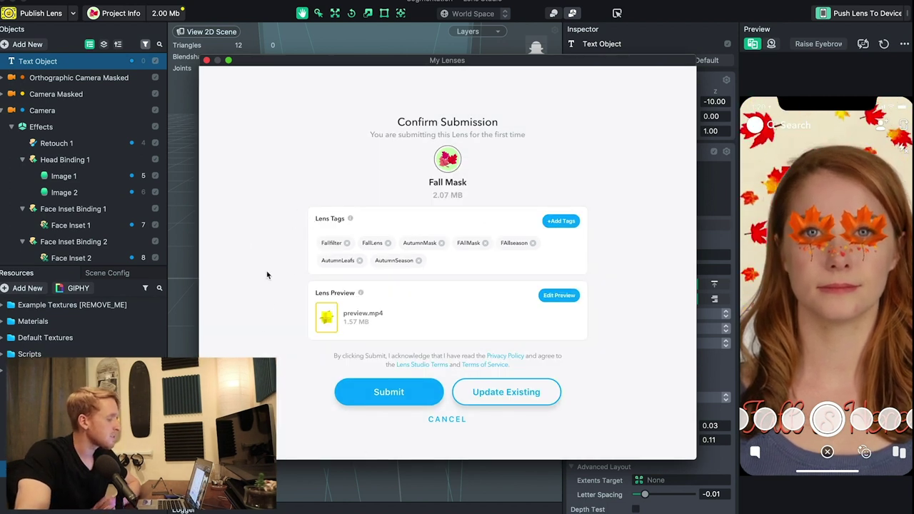
# Confirm the submission of Fall Mask as a new lens and refresh the list of community lenses.
pyautogui.click(410, 404)
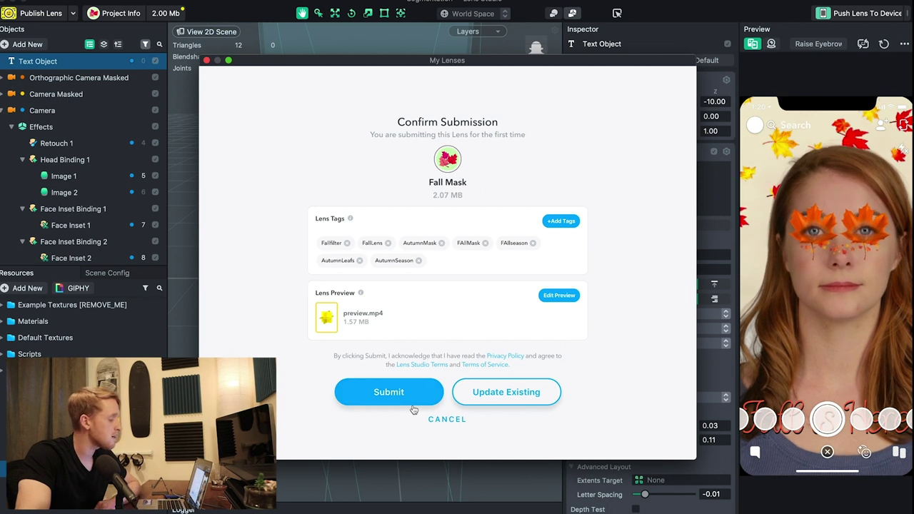
pyautogui.click(342, 402)
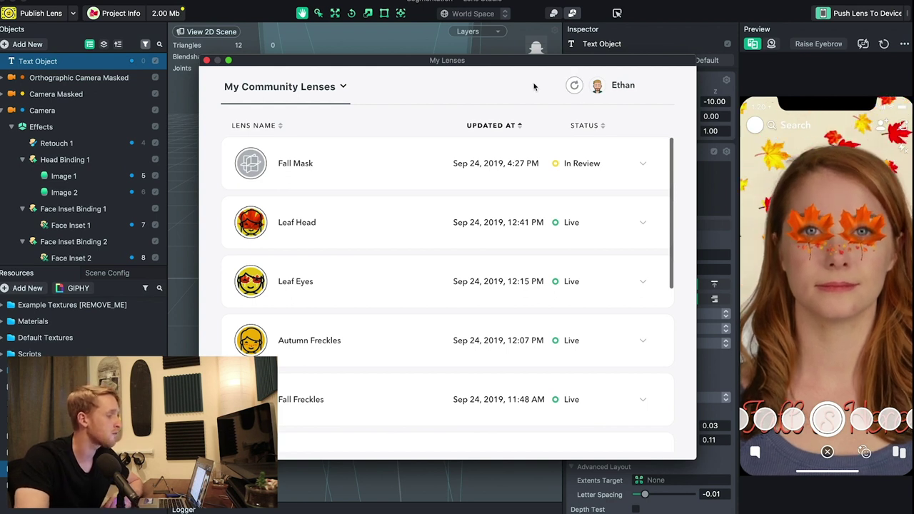
pyautogui.click(573, 93)
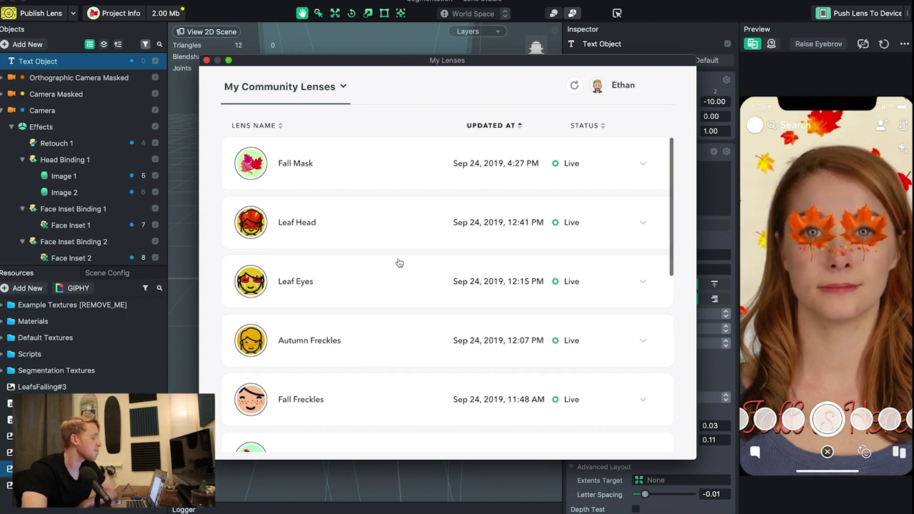
# Expand the Fall Mask entry to examine its Snapcode and its views, plays and shares, and collapse it again.
pyautogui.click(645, 162)
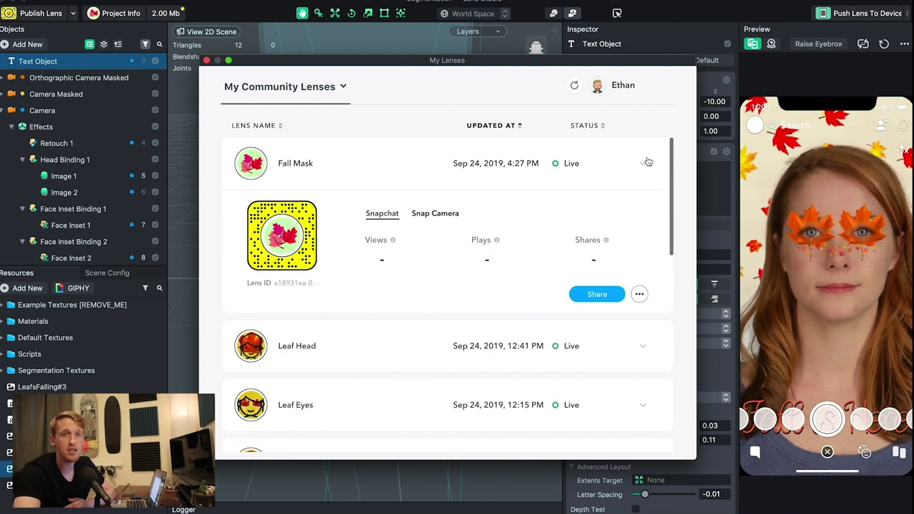
pyautogui.click(646, 163)
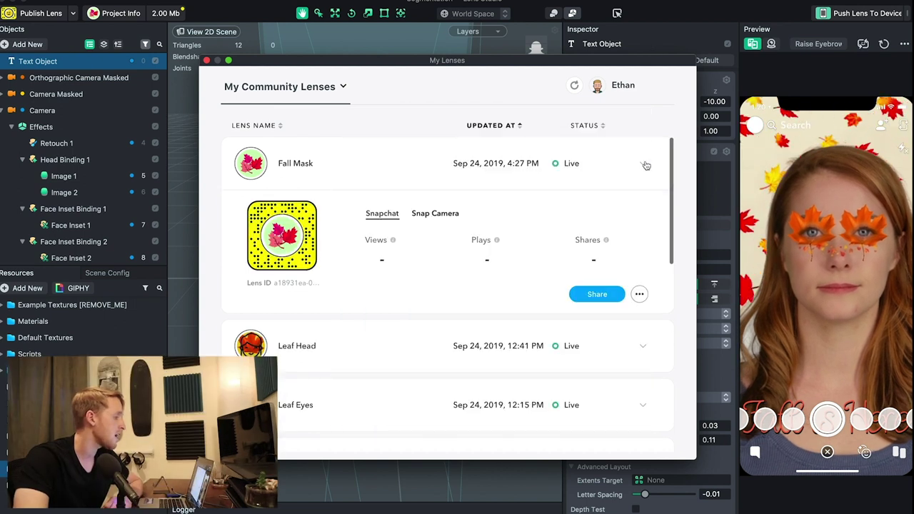
pyautogui.click(645, 166)
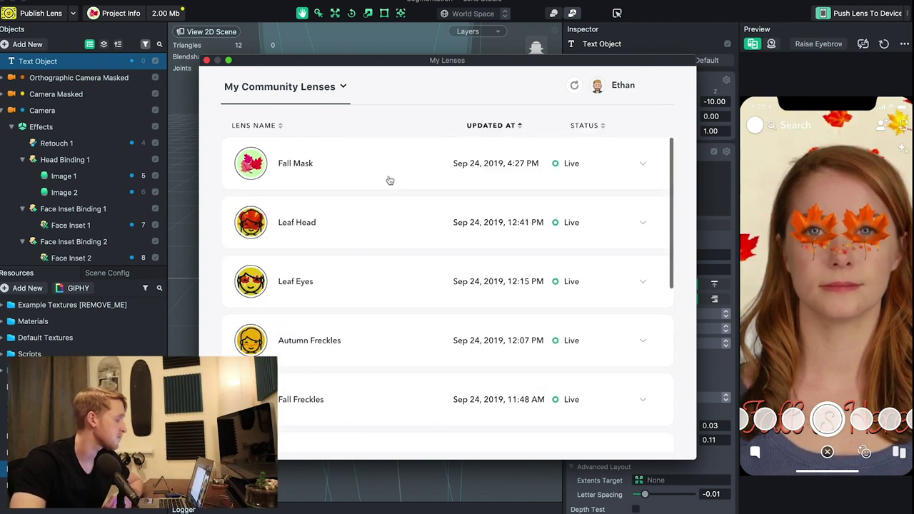